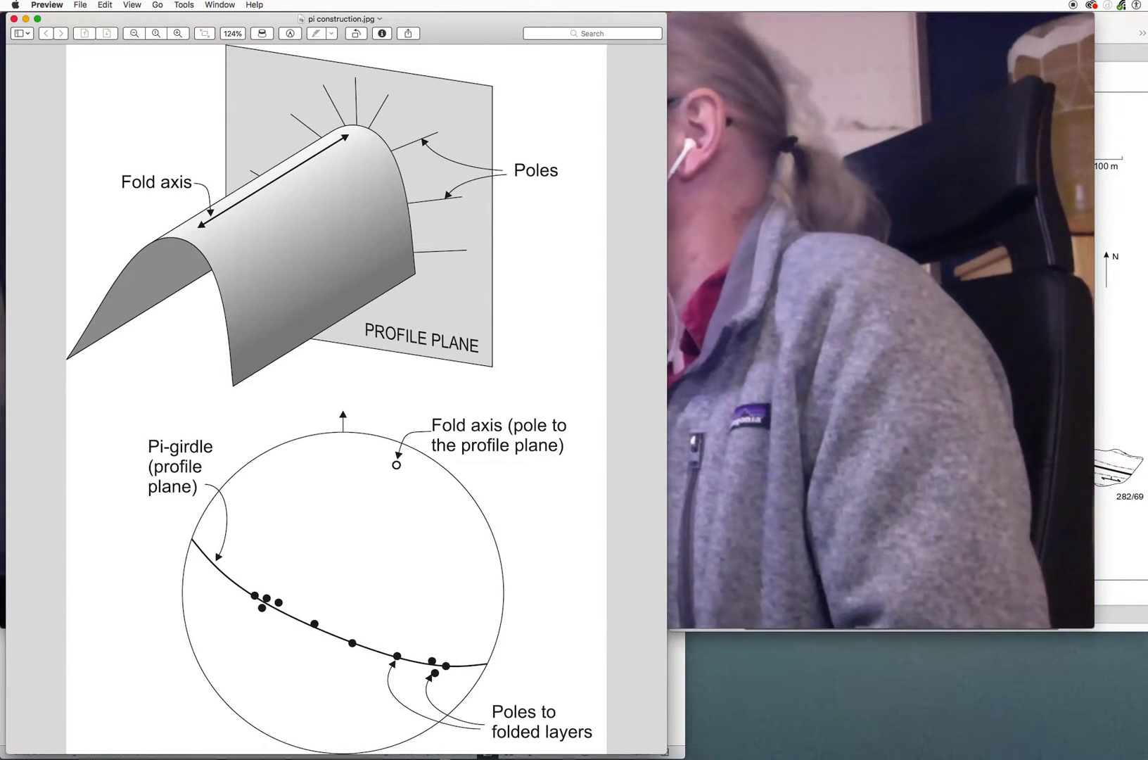
# Bring the refoldmaptype3.pdf map forward in Preview, then return to the GeologyTools07 presentation.
pyautogui.click(1133, 564)
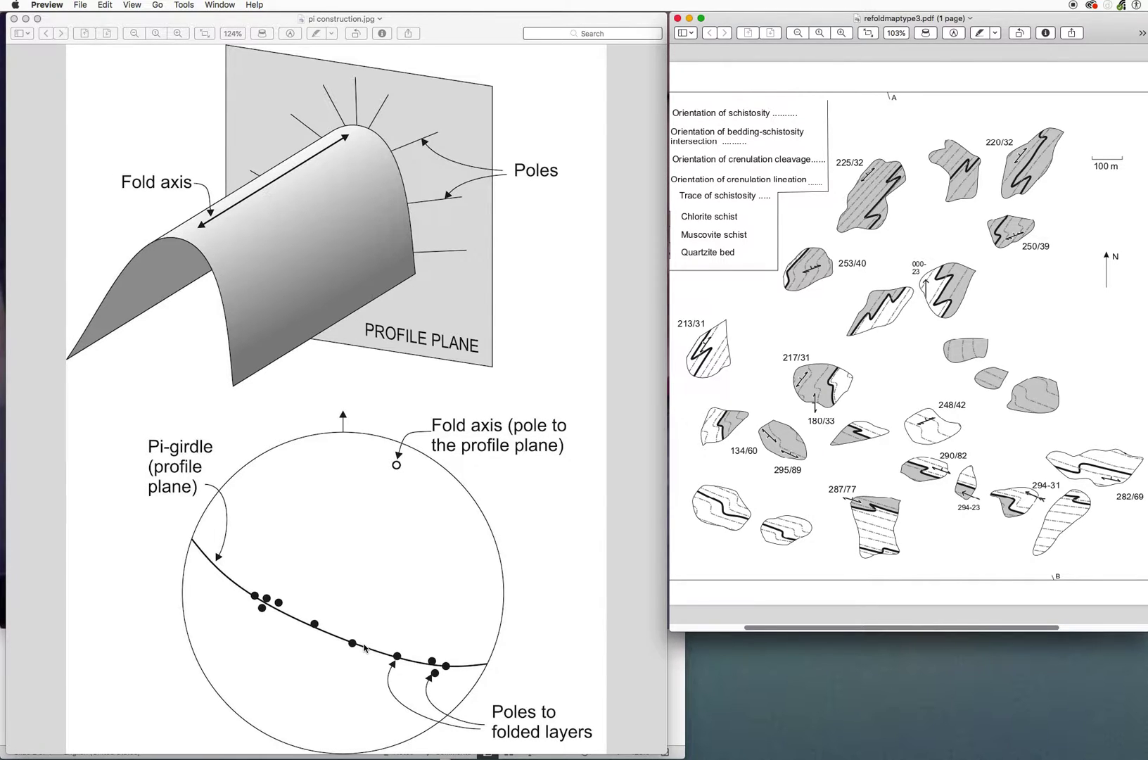
pyautogui.click(677, 723)
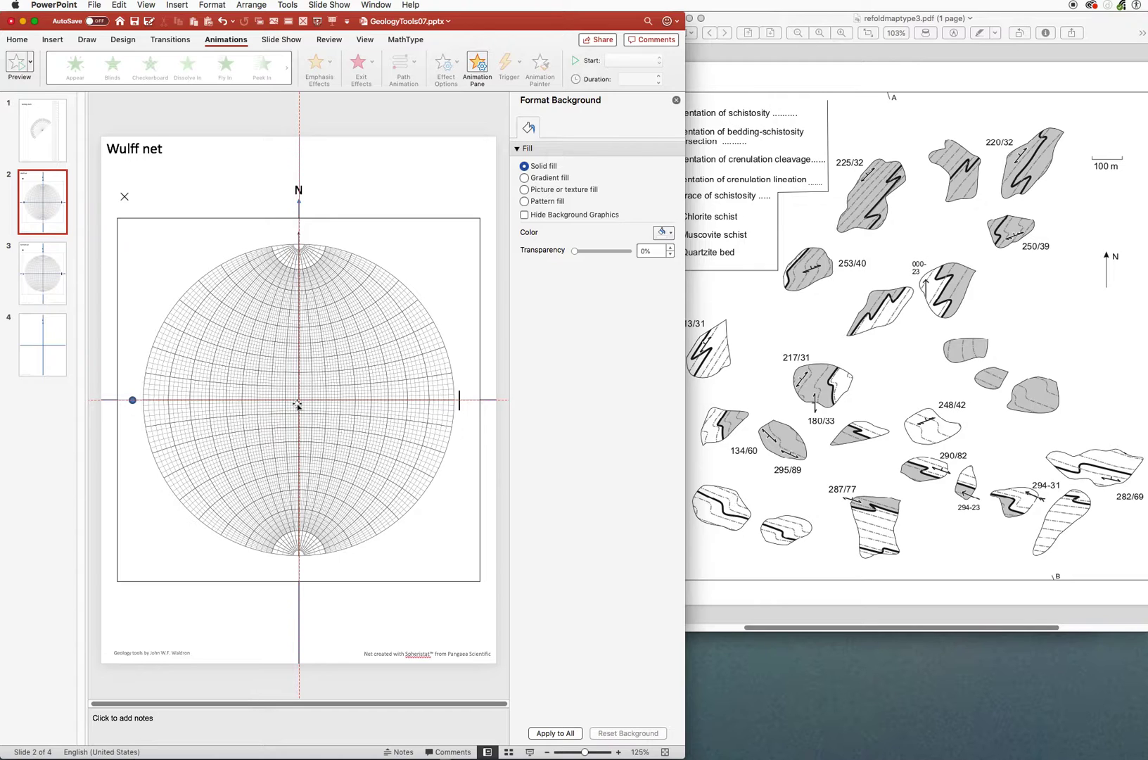
# Go to slide 3, the Schmidt net slide.
pyautogui.click(61, 301)
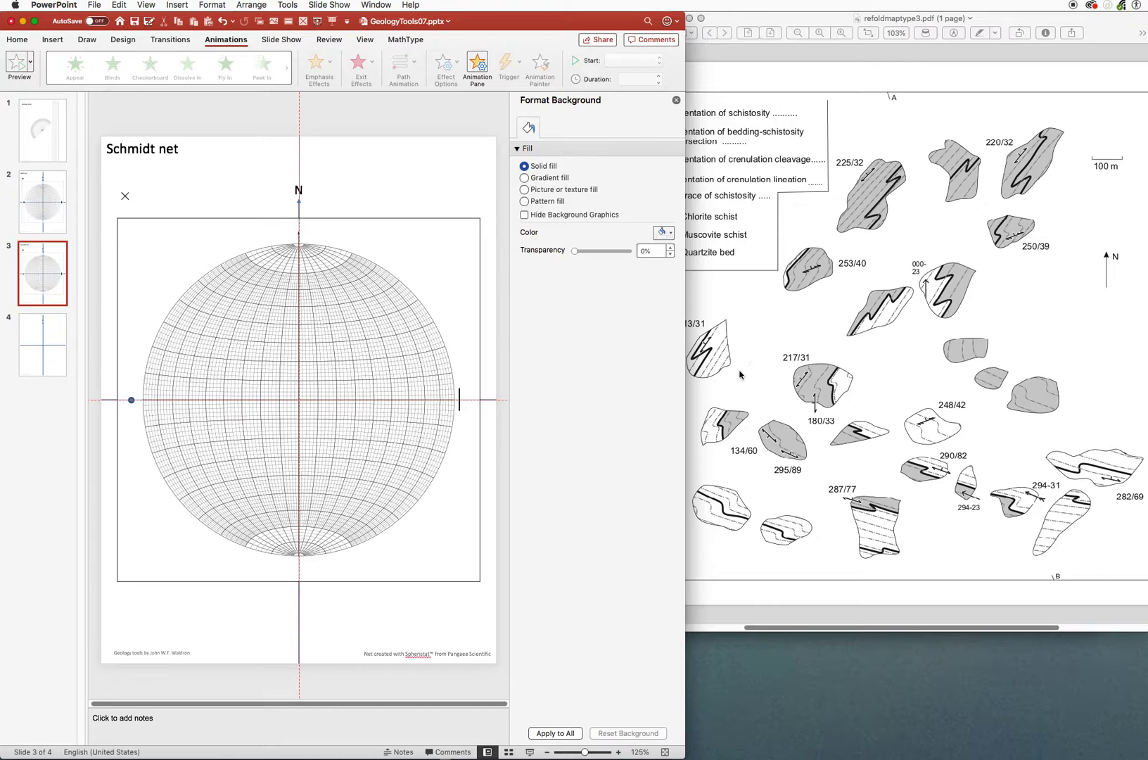
# Narrow the PowerPoint window to sit beside the map PDF, and select the cross marker.
pyautogui.click(749, 323)
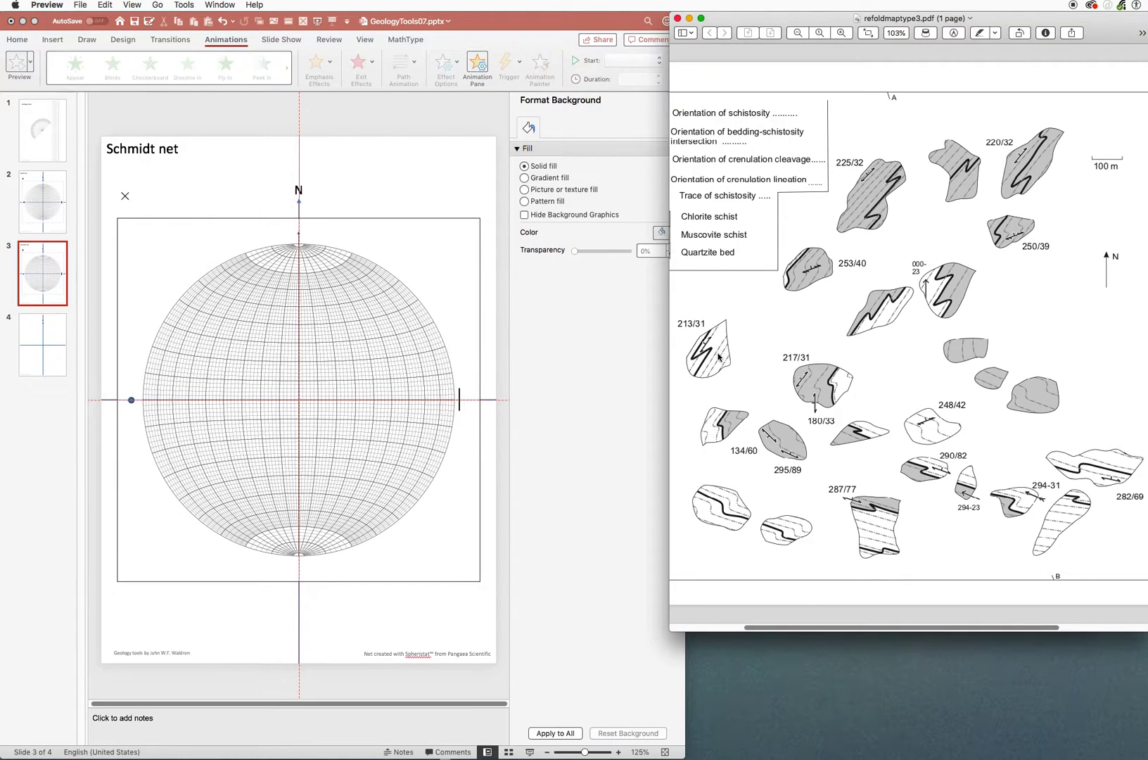
pyautogui.click(668, 751)
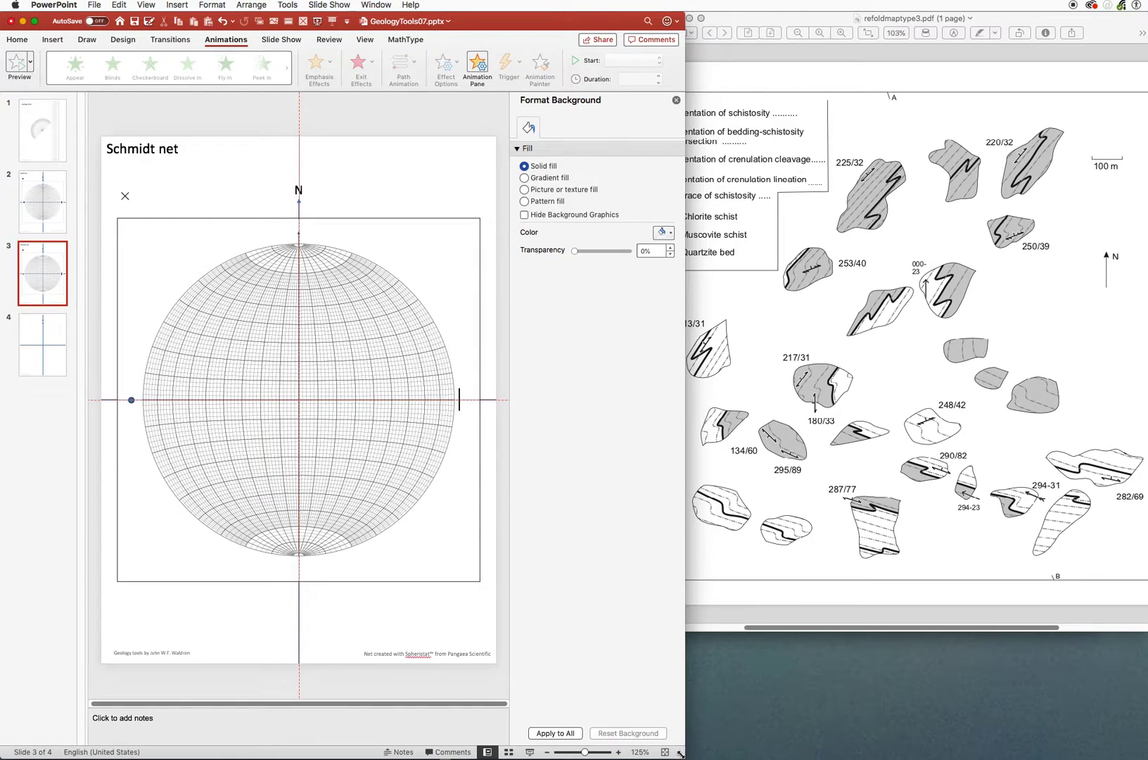
pyautogui.moveTo(670, 751); pyautogui.dragTo(662, 753)
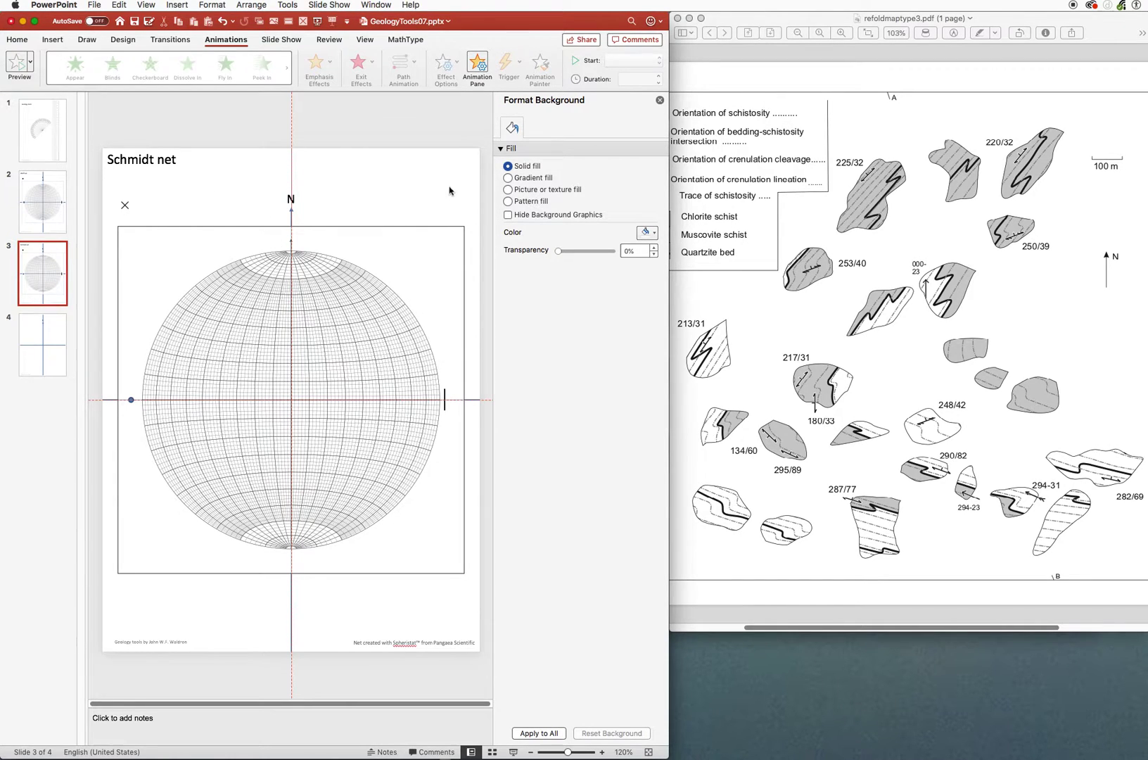
pyautogui.click(126, 206)
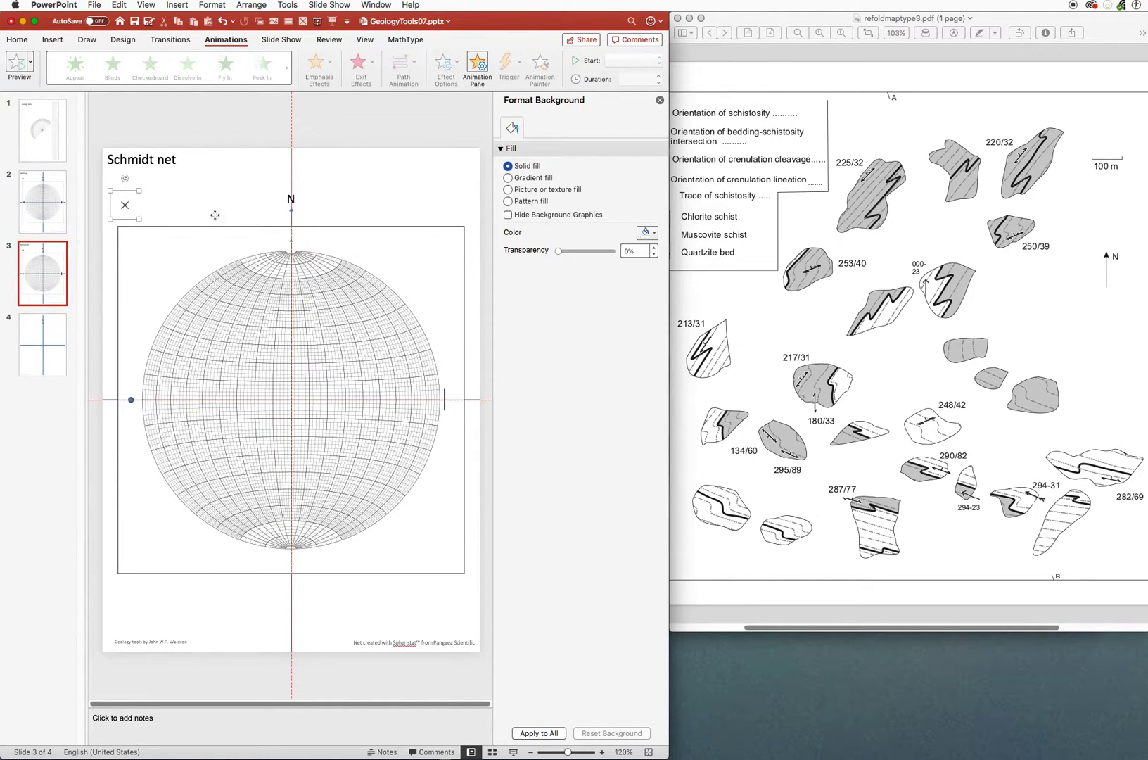
# Duplicate the cross into a row of nine above the net, checking the map's orientations.
pyautogui.click(125, 206)
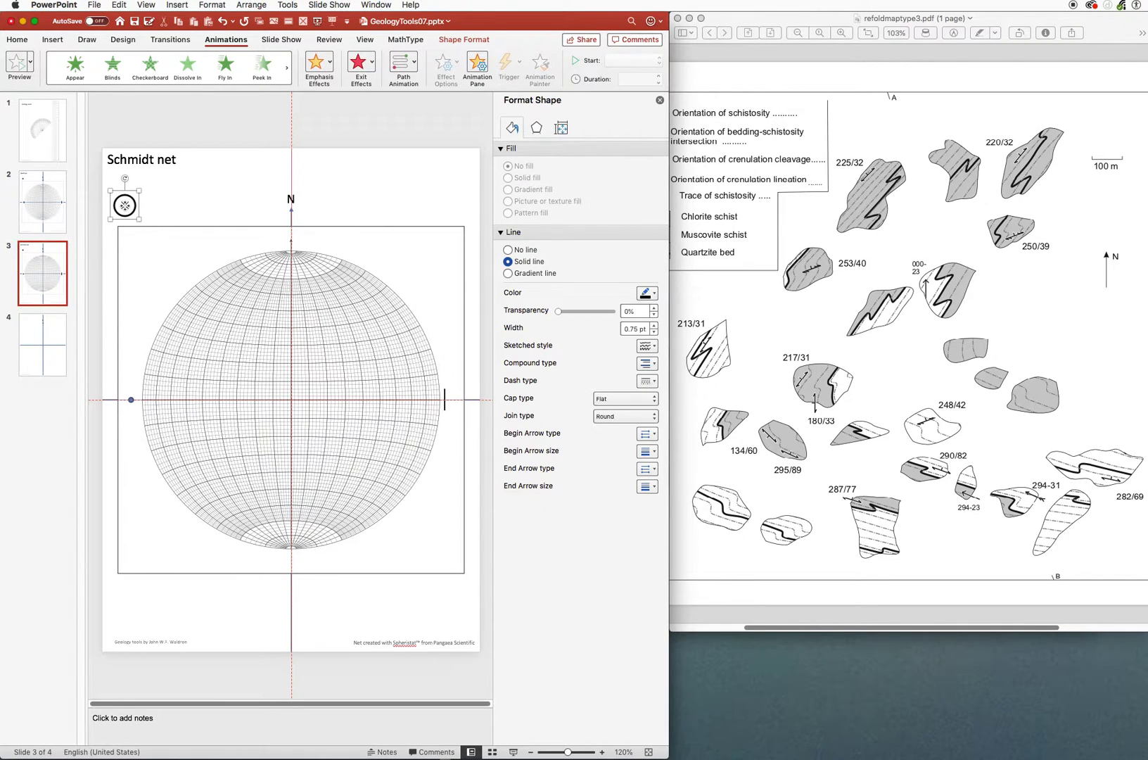
pyautogui.moveTo(125, 205); pyautogui.dragTo(145, 209)
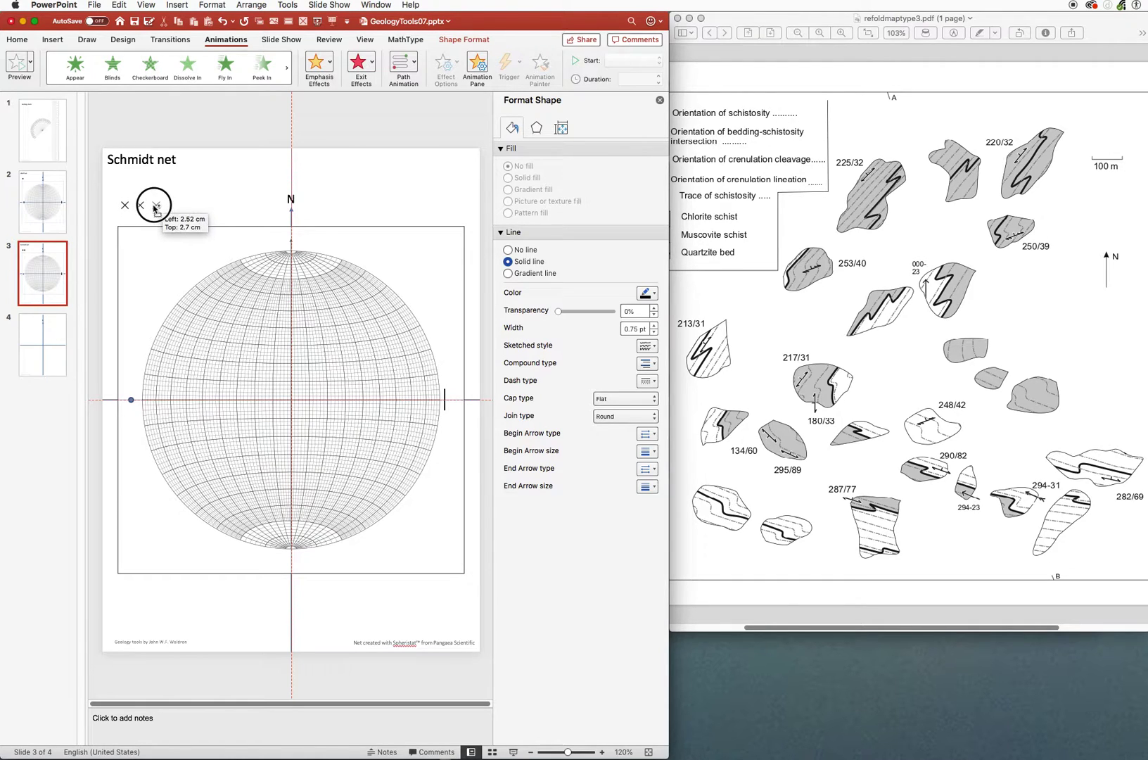
pyautogui.moveTo(156, 209); pyautogui.dragTo(255, 208)
pyautogui.click(243, 209)
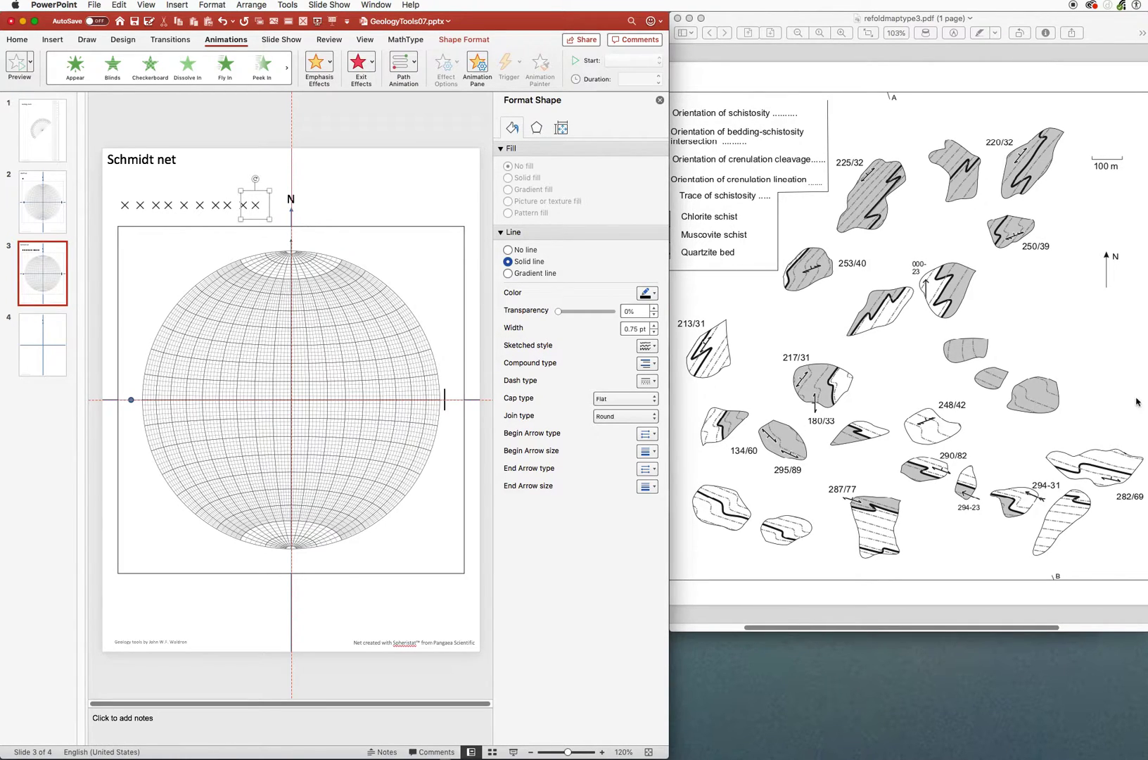
pyautogui.click(1116, 504)
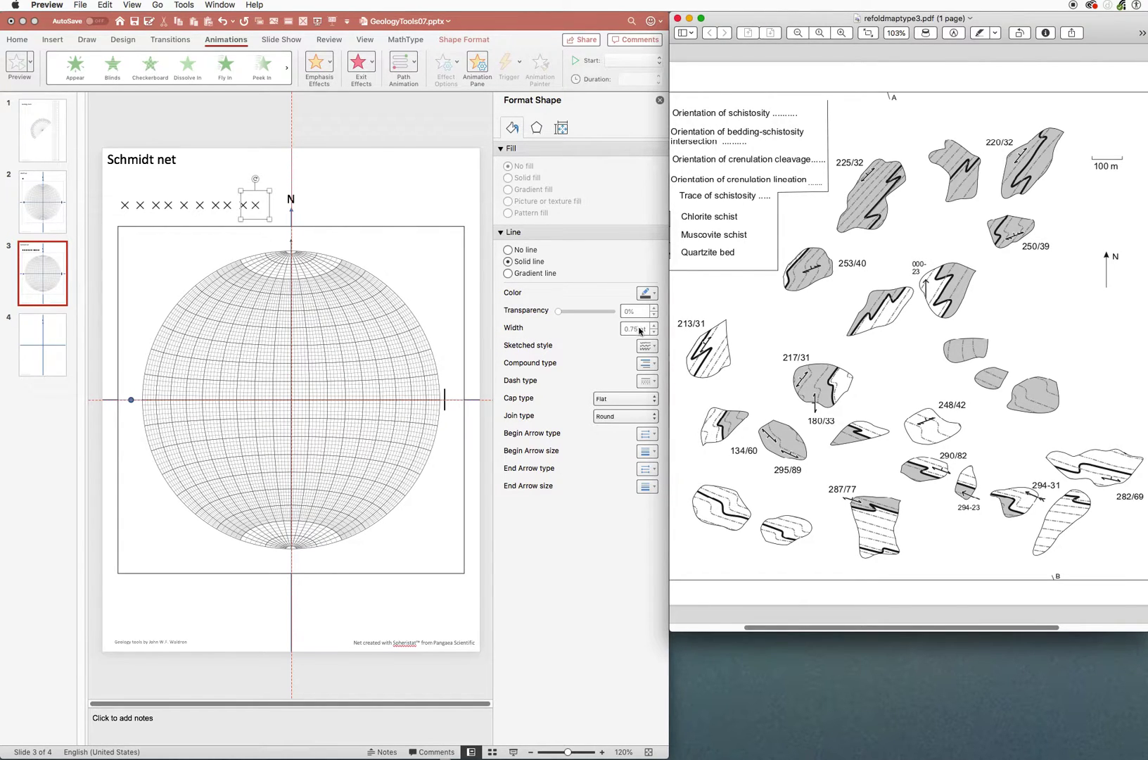
pyautogui.click(320, 196)
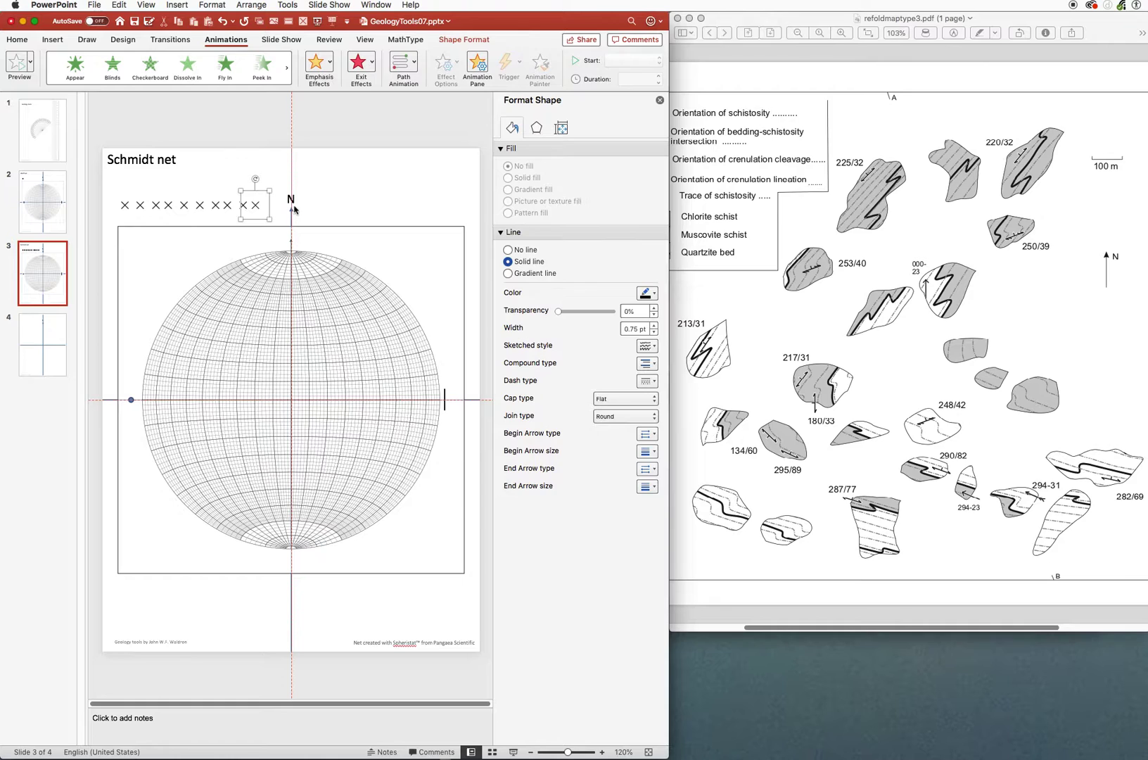
# Rotate the Schmidt net picture to 282° in the Format Picture size settings.
pyautogui.click(328, 224)
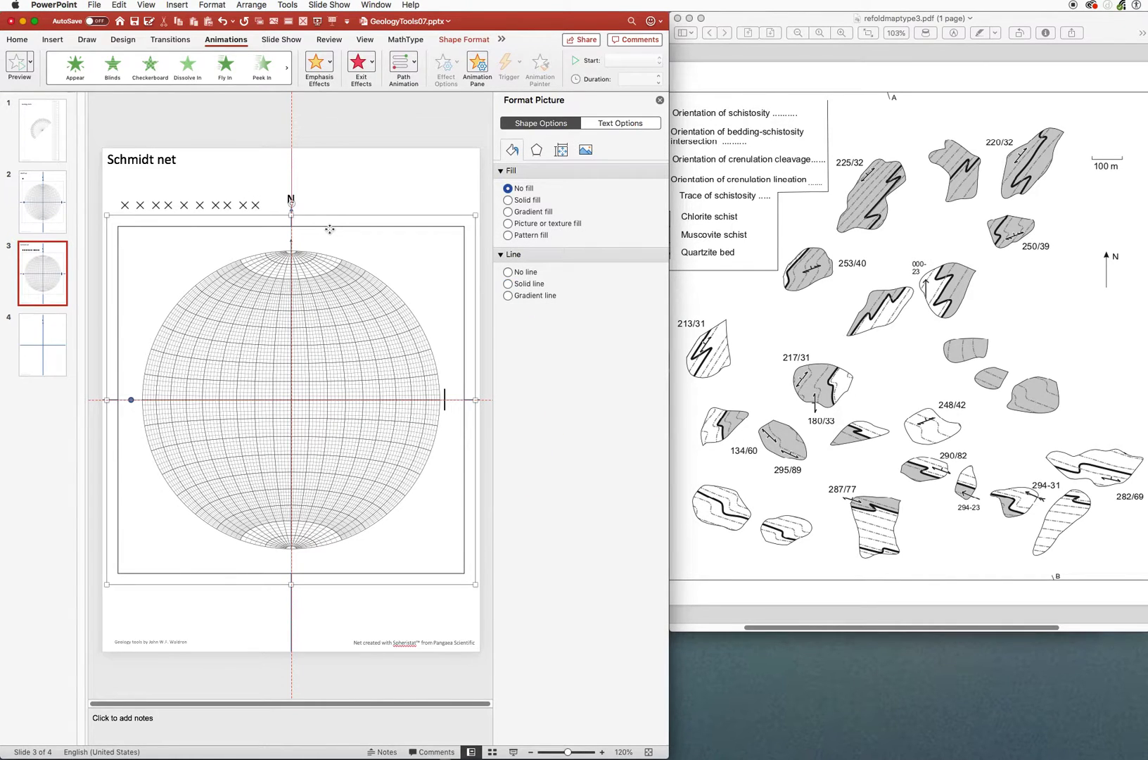
pyautogui.click(562, 150)
pyautogui.doubleClick(629, 229)
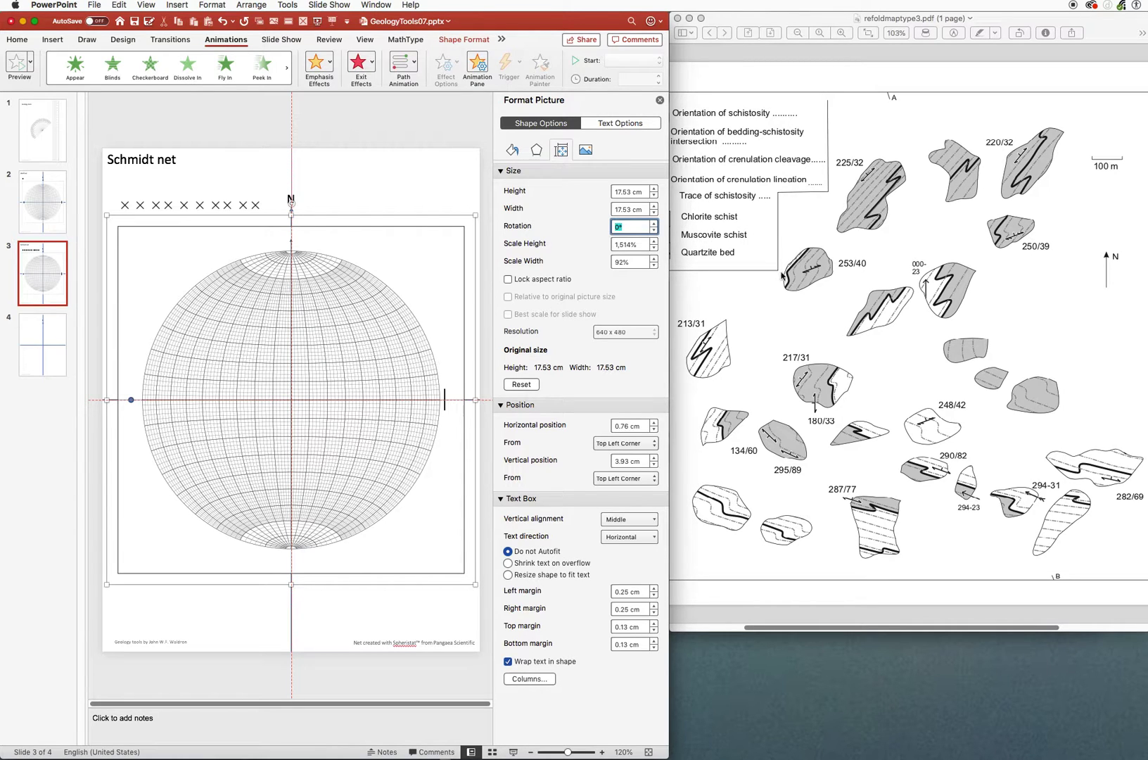
pyautogui.write('282')
pyautogui.press('Return')
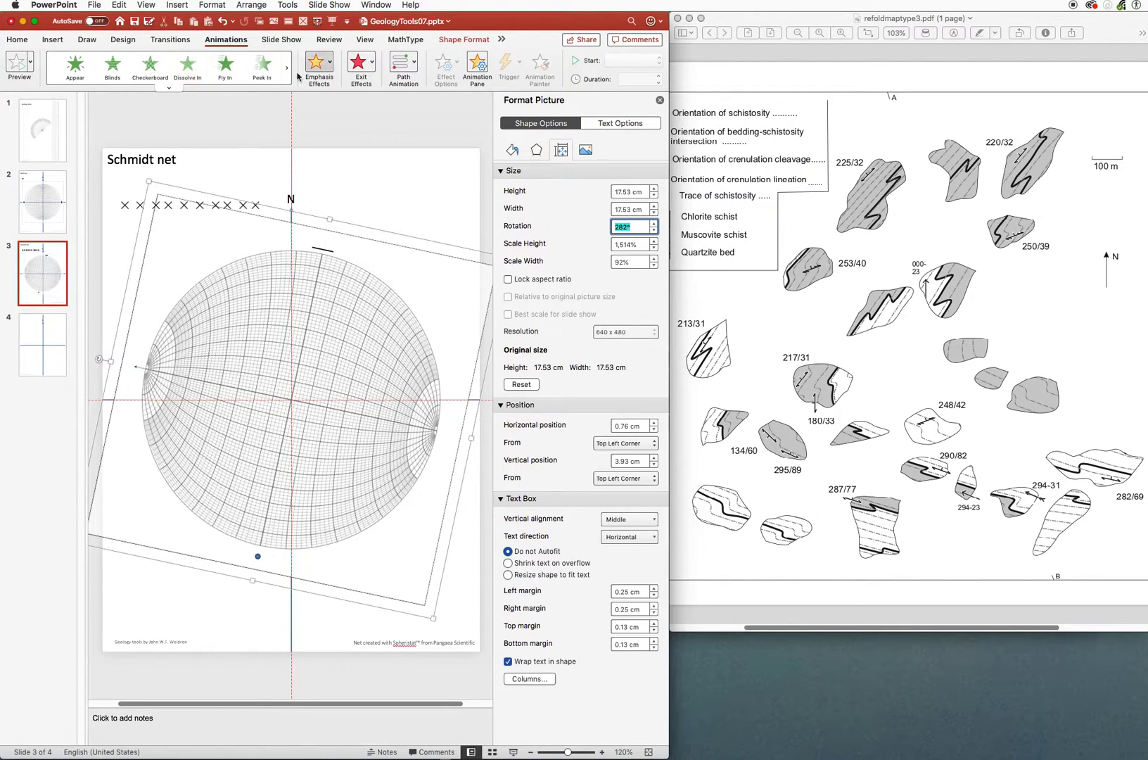
# Choose the Curve shape from Insert > Shapes and deselect the net.
pyautogui.click(23, 42)
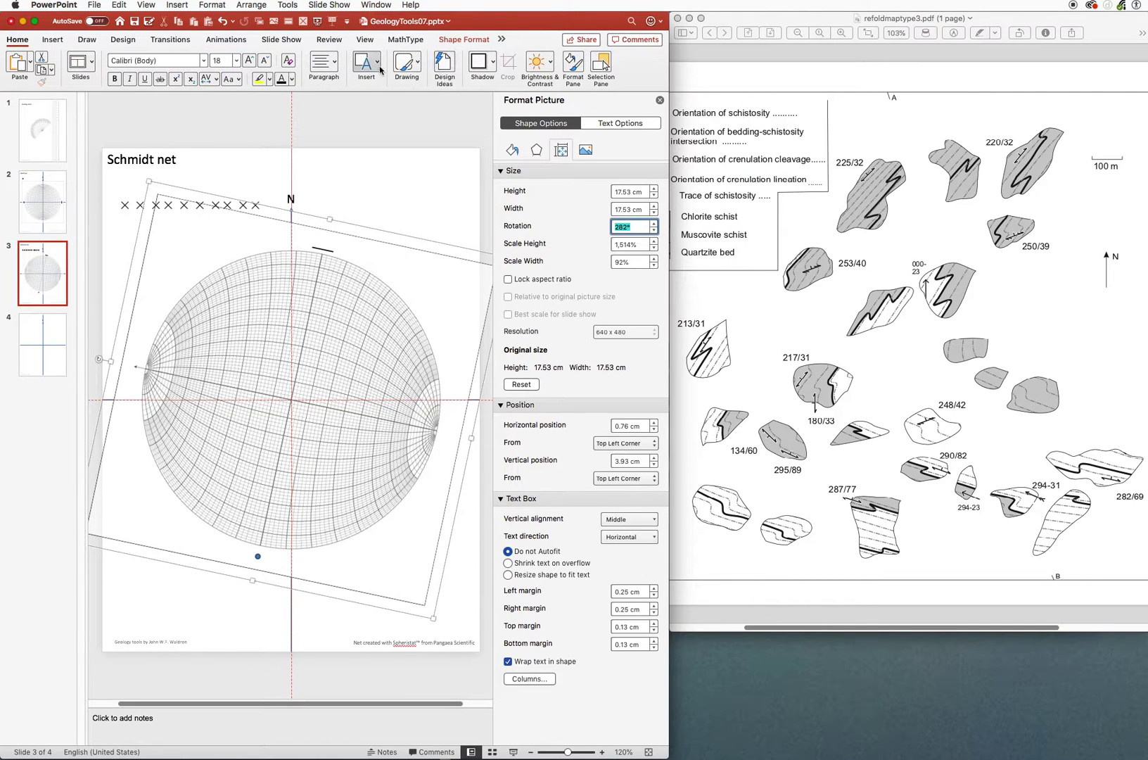
pyautogui.click(380, 70)
pyautogui.click(378, 101)
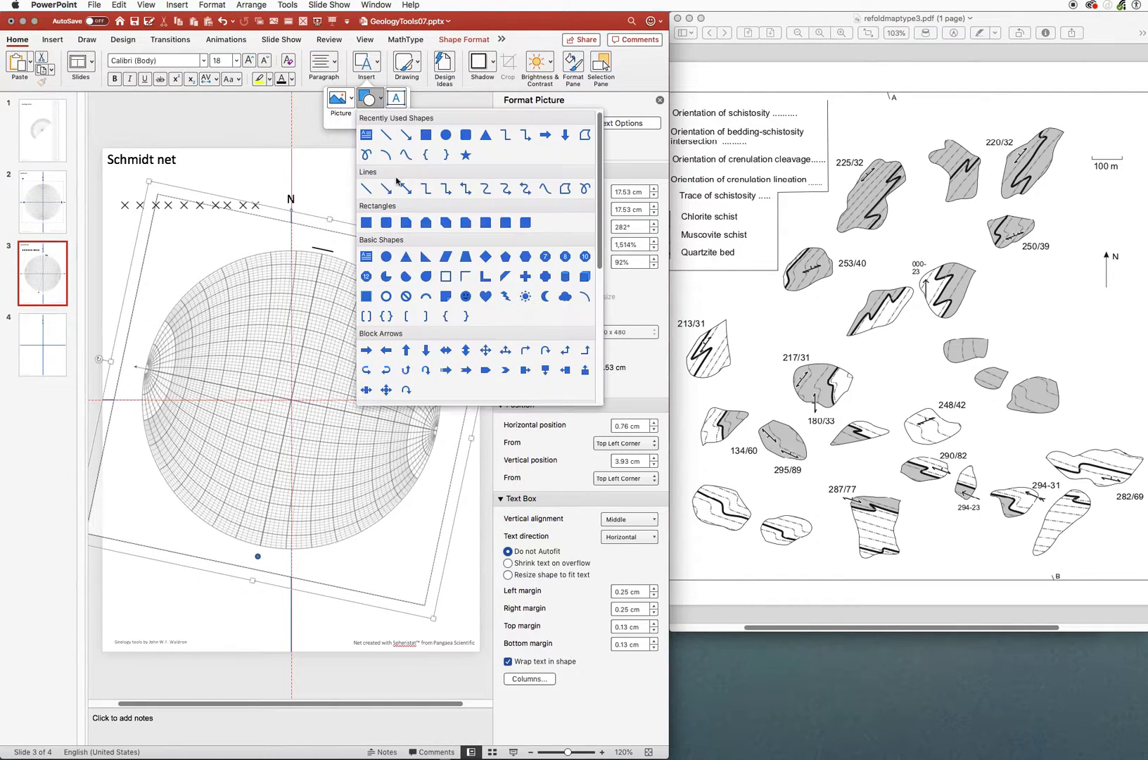
pyautogui.click(406, 154)
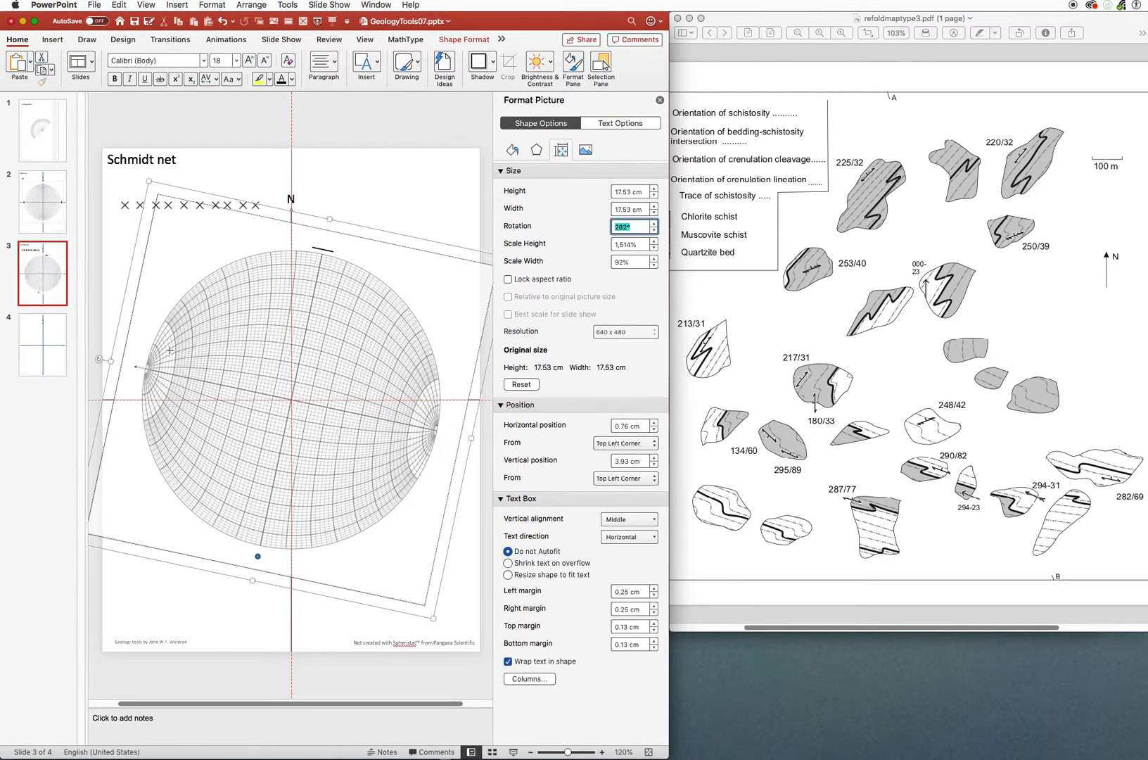
pyautogui.press('Escape')
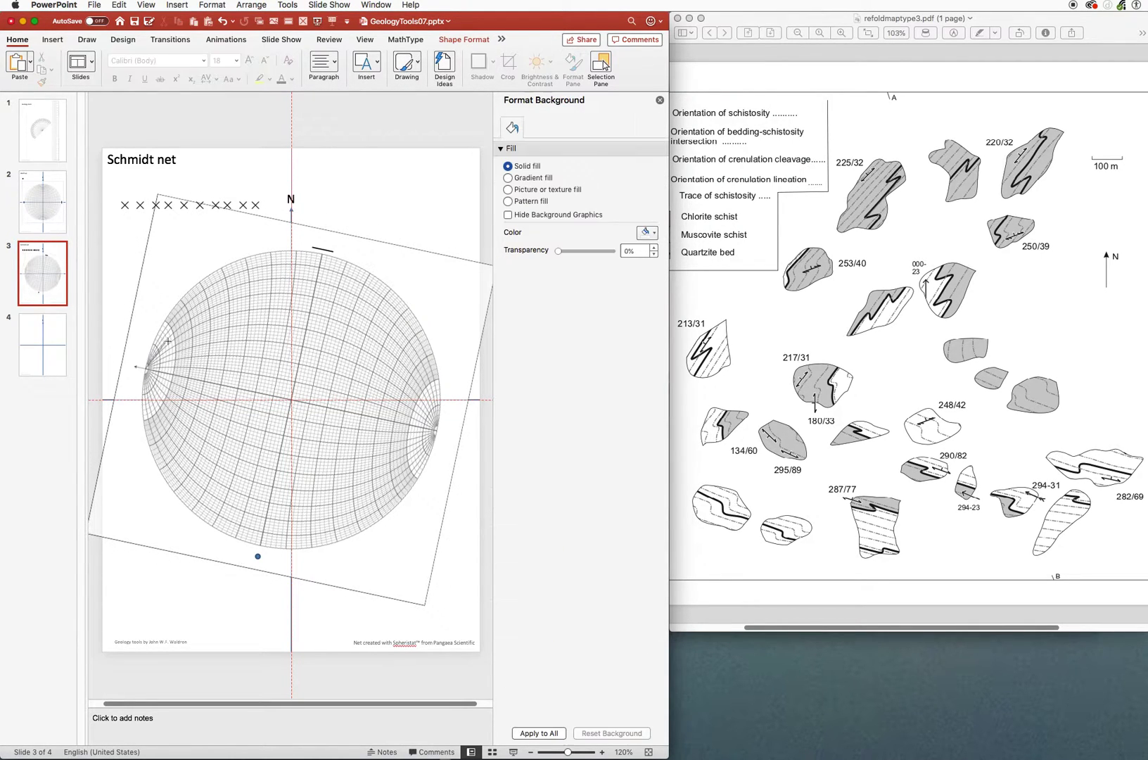
# Draw a curve from the net's left edge through a midpoint to its right edge.
pyautogui.moveTo(147, 366)
pyautogui.mouseDown()
pyautogui.moveTo(233, 318)
pyautogui.moveTo(276, 246)
pyautogui.moveTo(317, 249)
pyautogui.moveTo(303, 347)
pyautogui.moveTo(319, 374)
pyautogui.moveTo(166, 358)
pyautogui.mouseUp()
pyautogui.moveTo(160, 362)
pyautogui.mouseDown()
pyautogui.moveTo(297, 361)
pyautogui.moveTo(427, 418)
pyautogui.mouseUp()
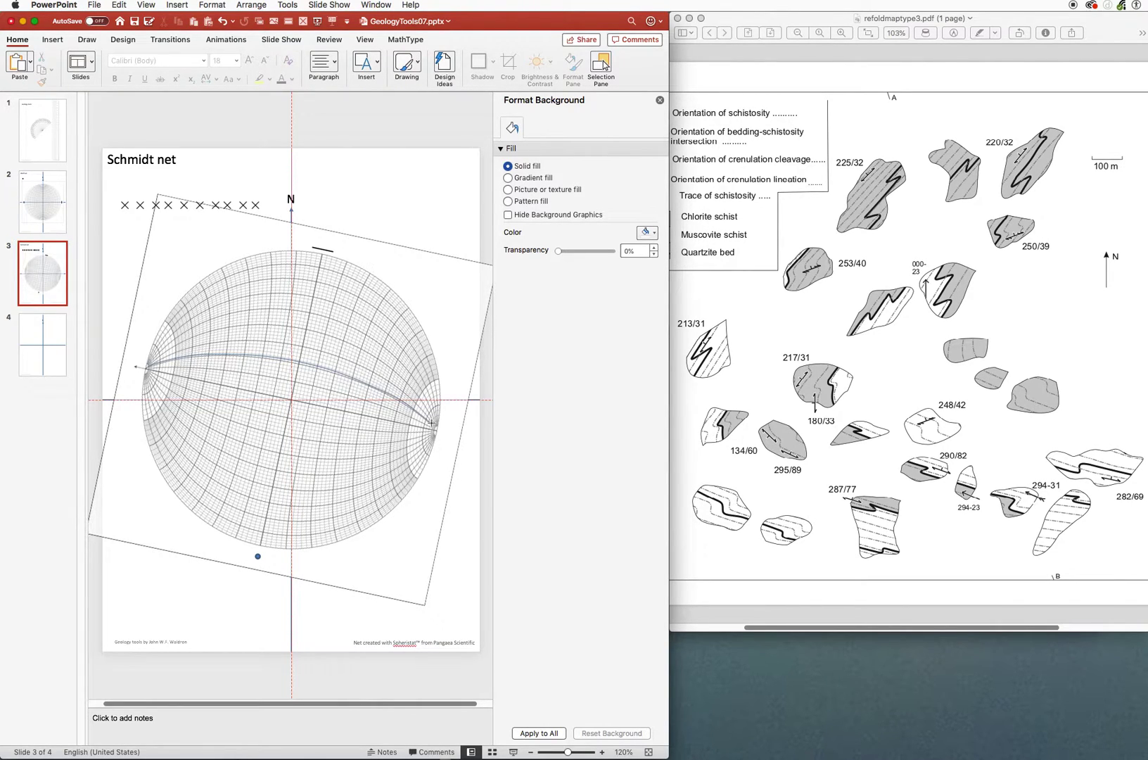
pyautogui.doubleClick(437, 429)
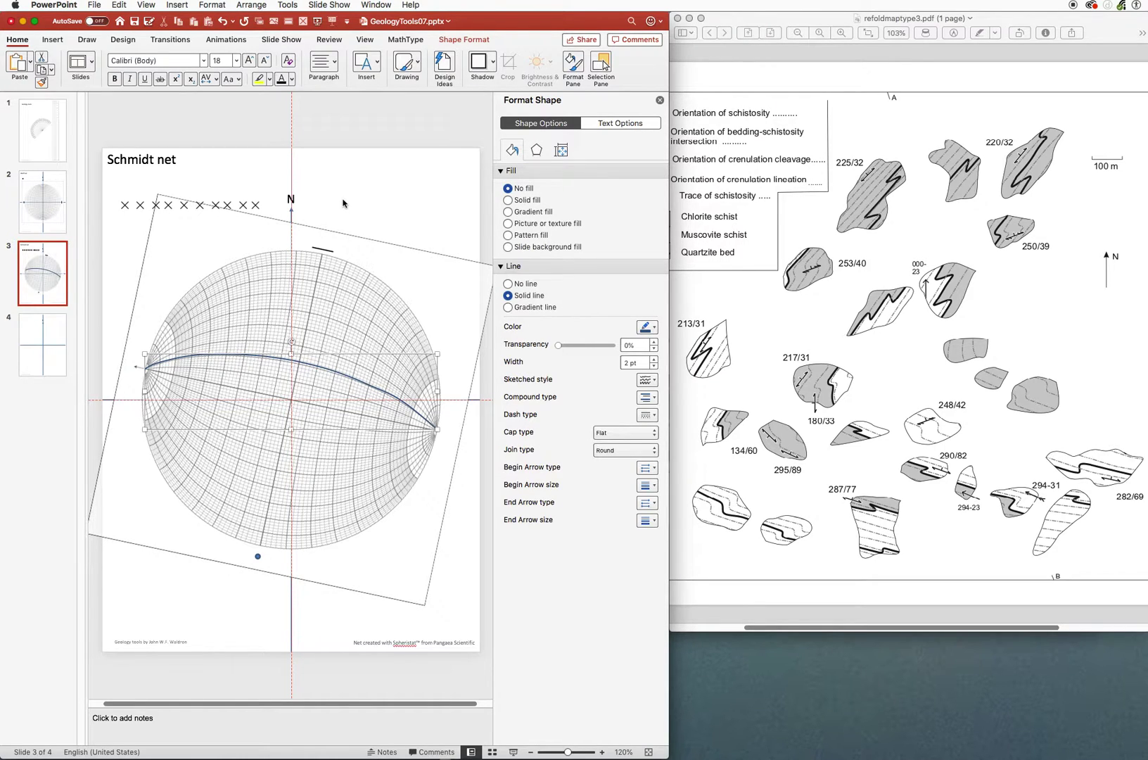
# Move the last cross onto the net below its centre, then delete the blue curve.
pyautogui.click(257, 207)
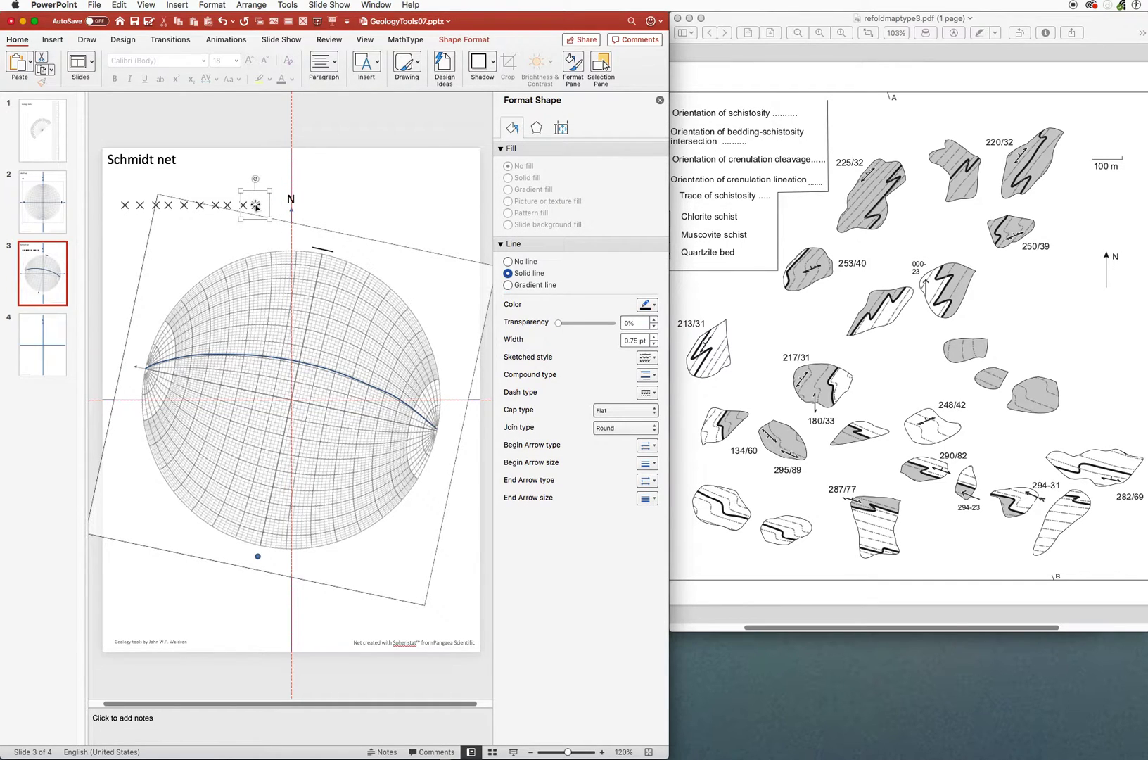
pyautogui.moveTo(256, 206); pyautogui.dragTo(267, 518)
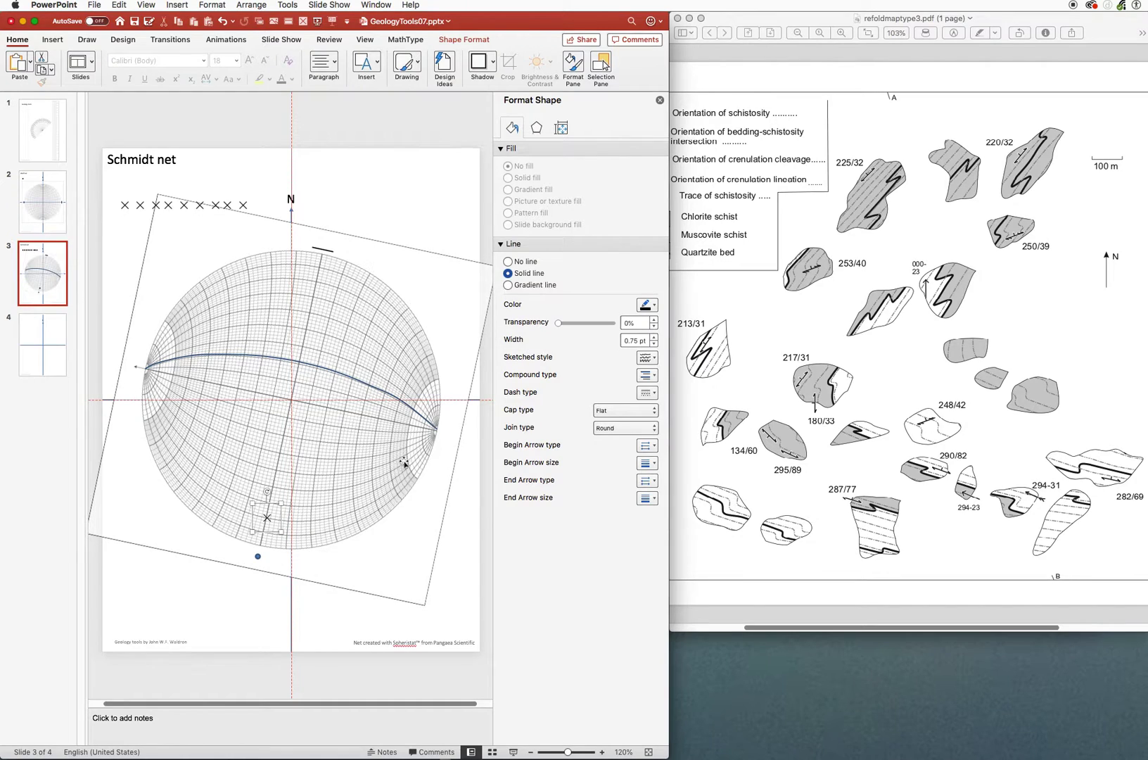
pyautogui.press('Left')
pyautogui.press('Up')
pyautogui.press('Right')
pyautogui.click(331, 371)
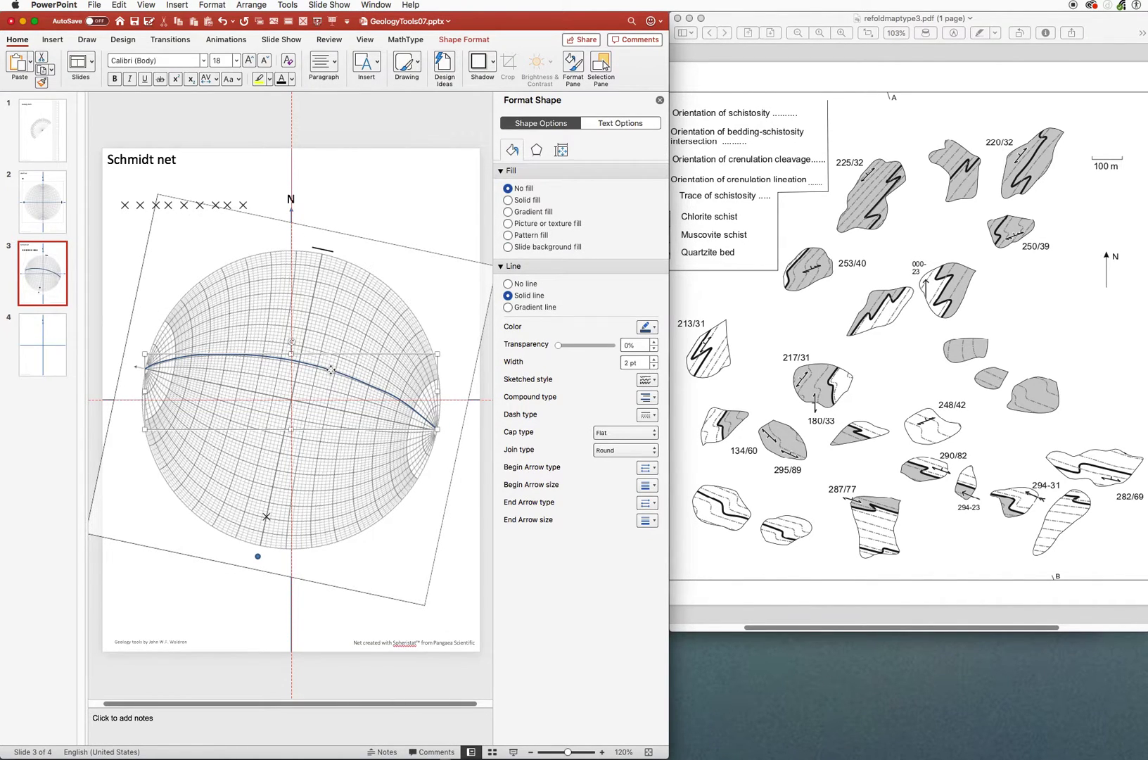
pyautogui.press('Delete')
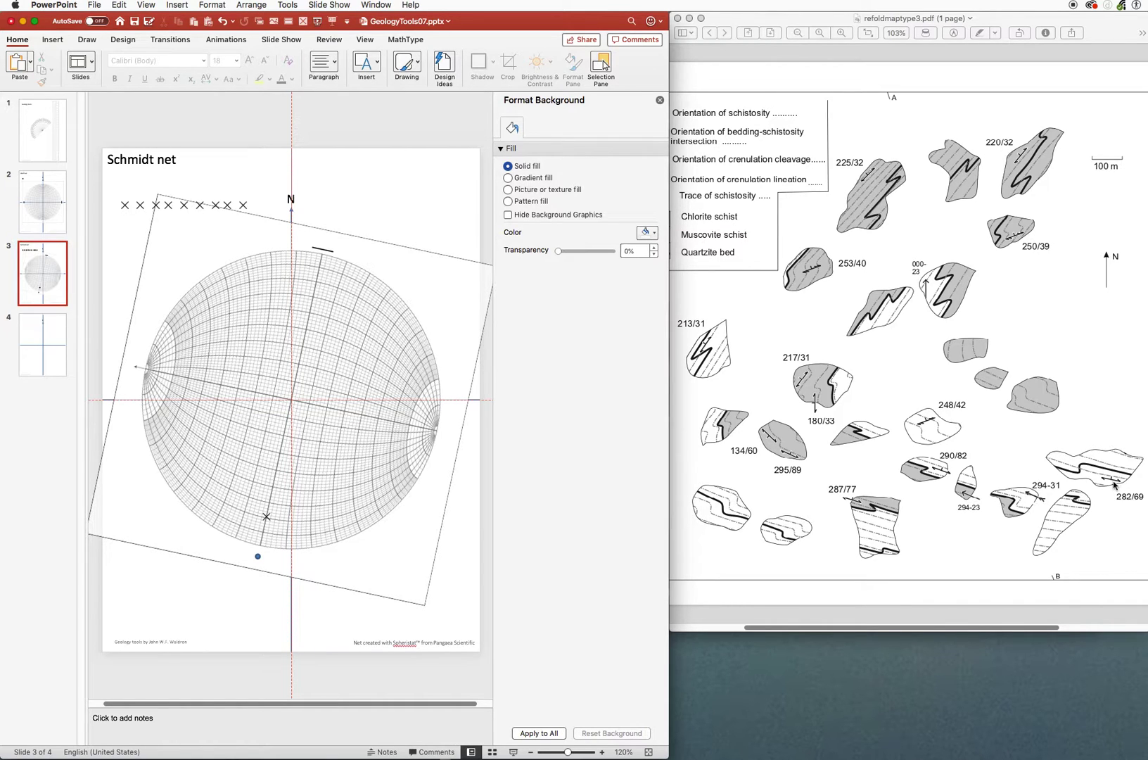
# Check the map, then set the Schmidt net's rotation to 290°.
pyautogui.click(942, 476)
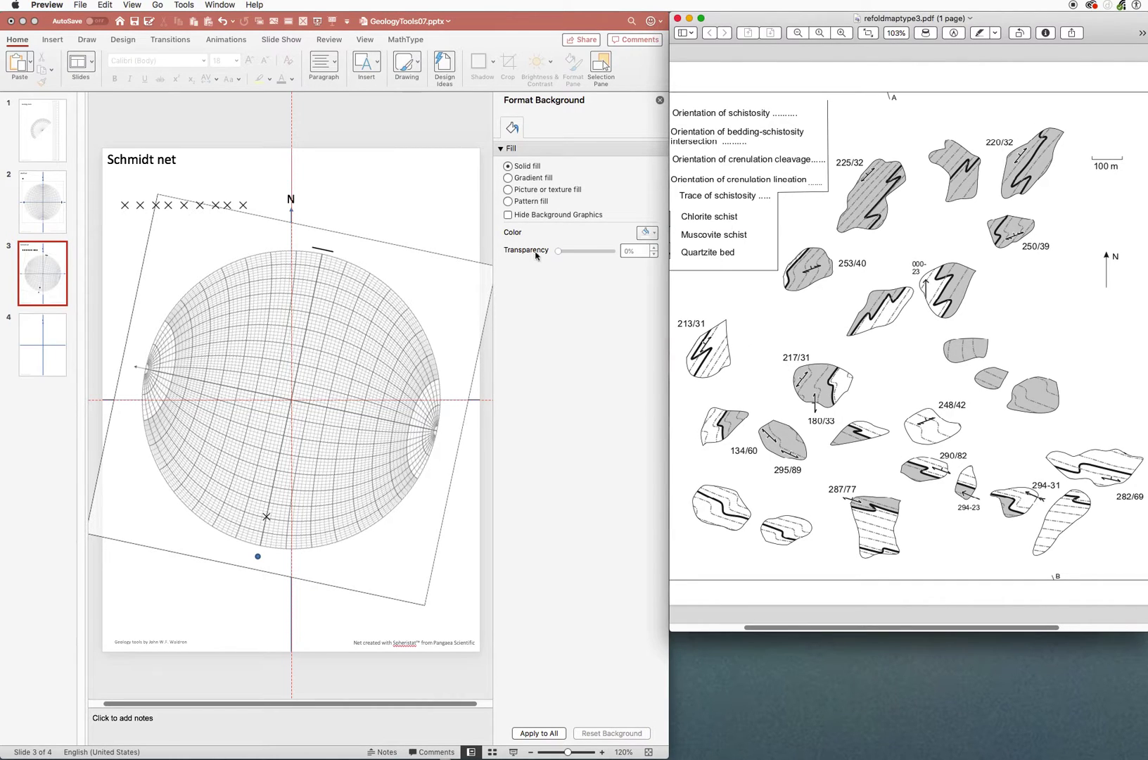
pyautogui.click(383, 218)
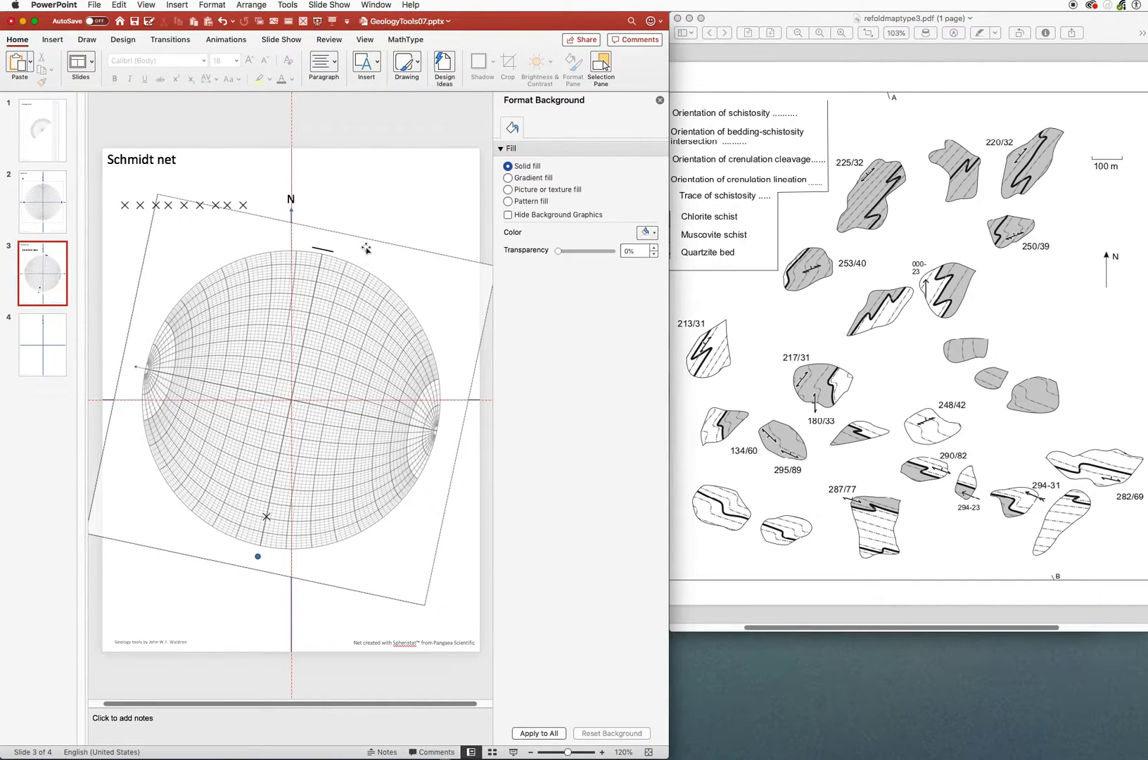
pyautogui.click(363, 242)
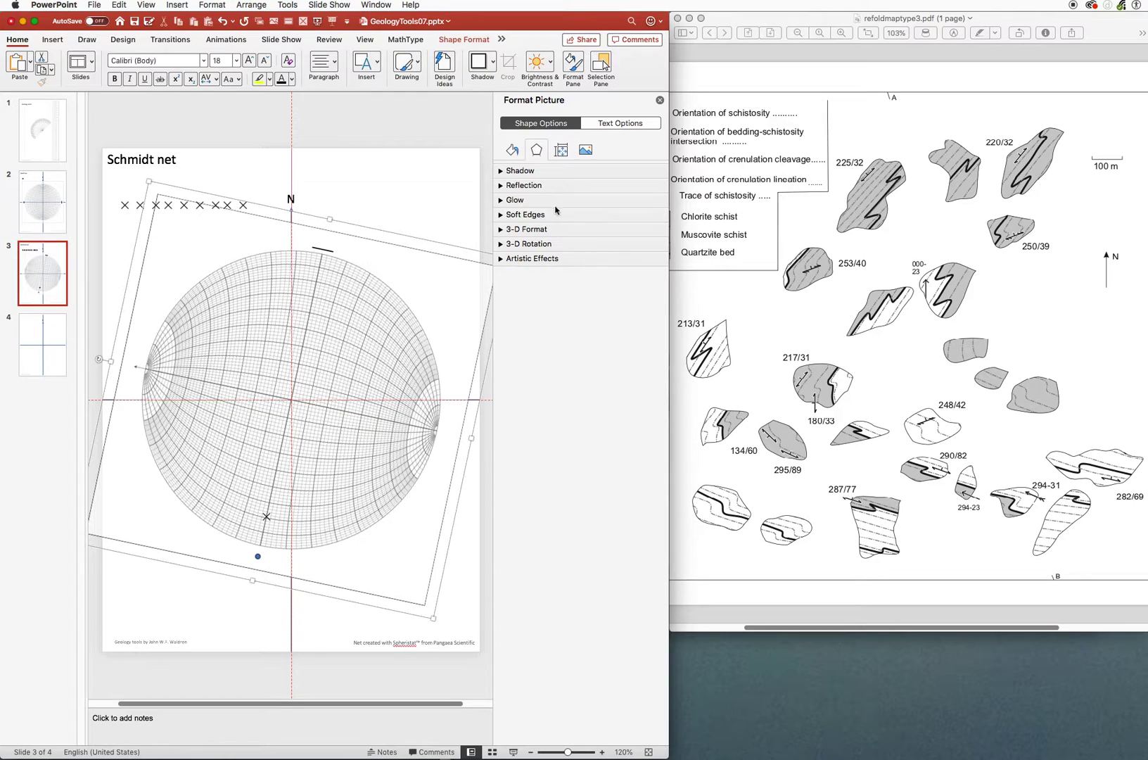
pyautogui.click(562, 151)
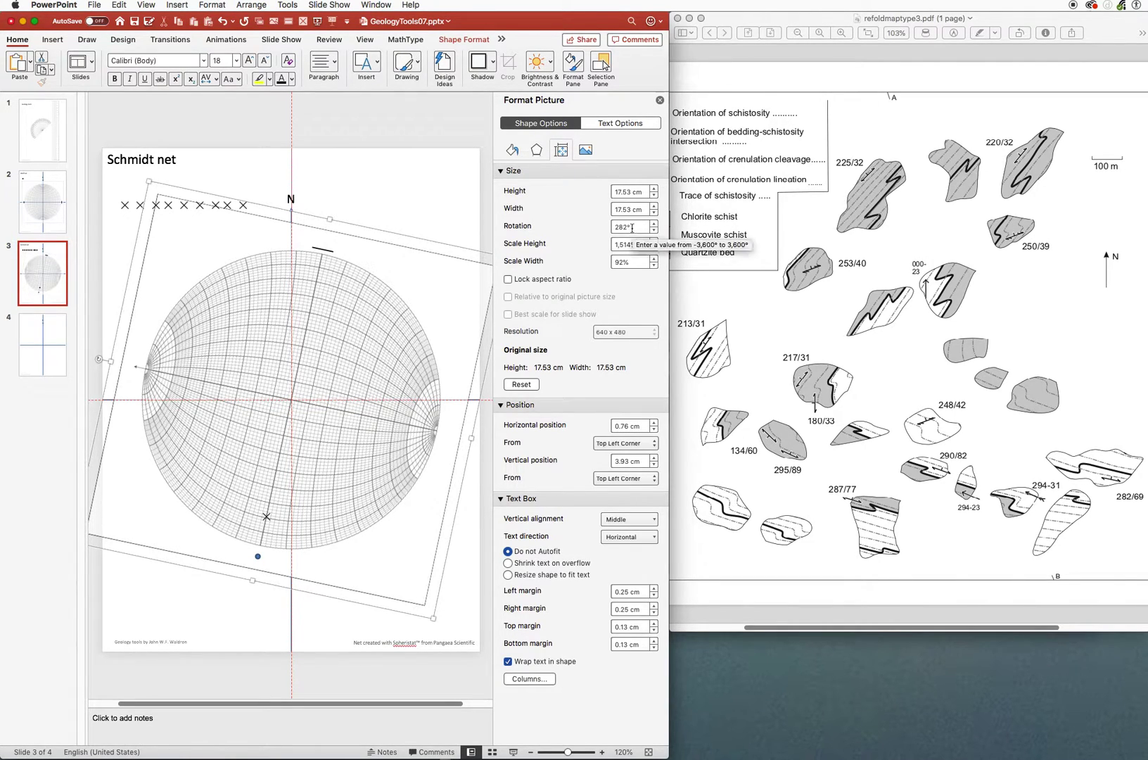
pyautogui.doubleClick(627, 227)
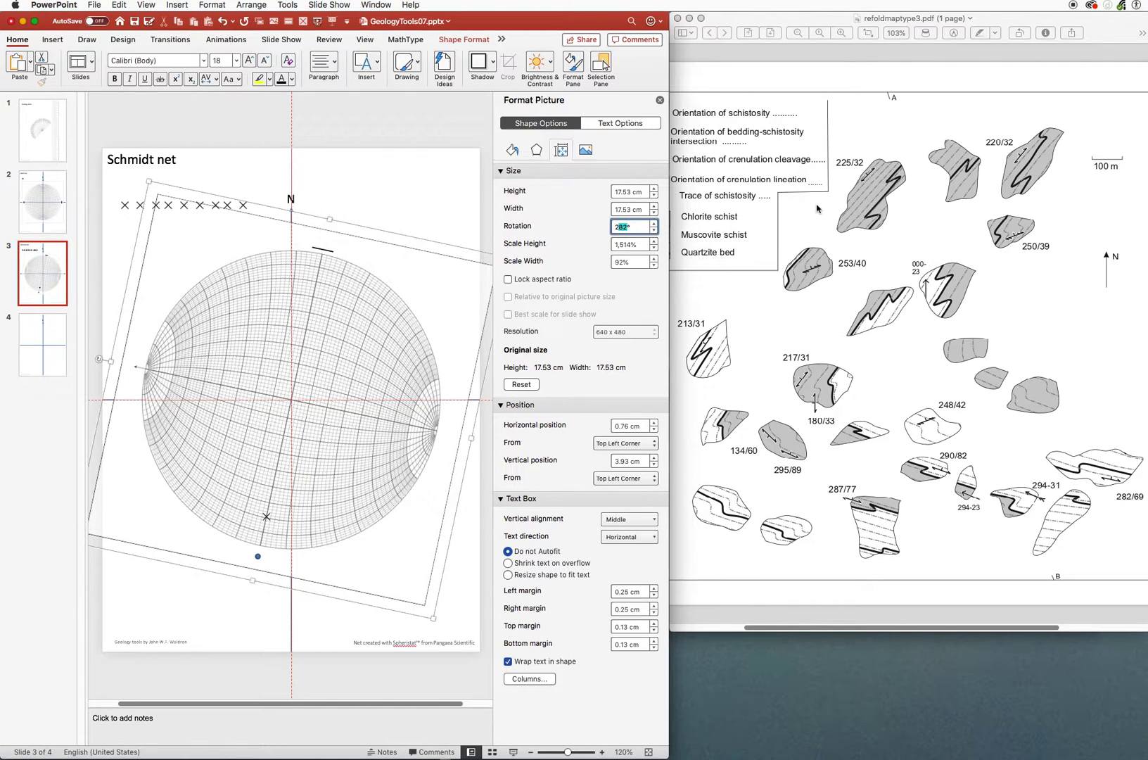
pyautogui.write('290')
pyautogui.press('Return')
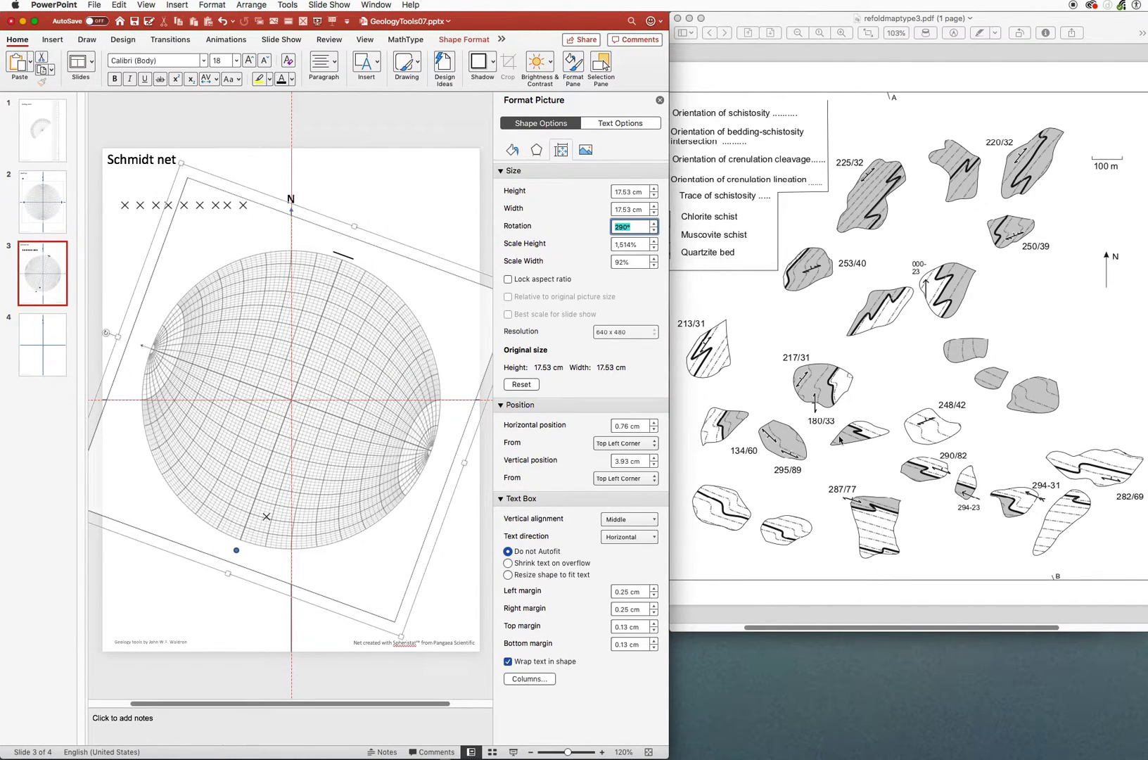
pyautogui.click(245, 206)
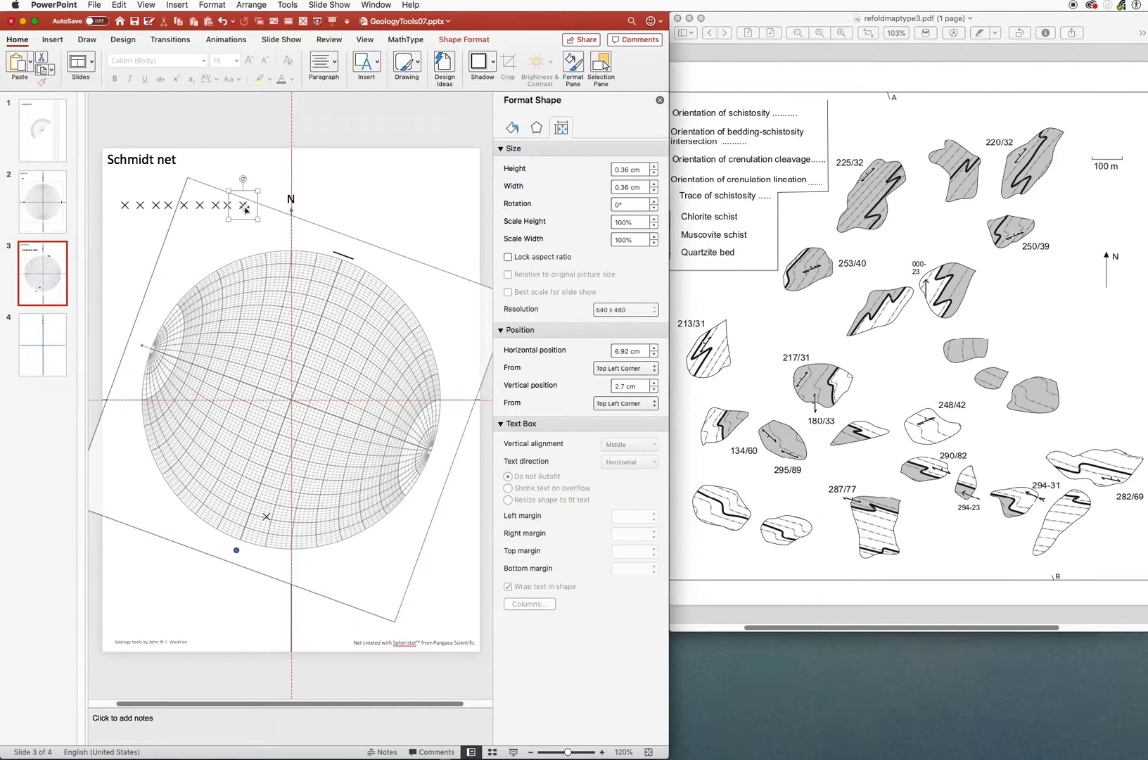
# Place another cross near the net's lower edge at 6.98 cm by 19.03 cm.
pyautogui.moveTo(245, 206); pyautogui.dragTo(243, 527)
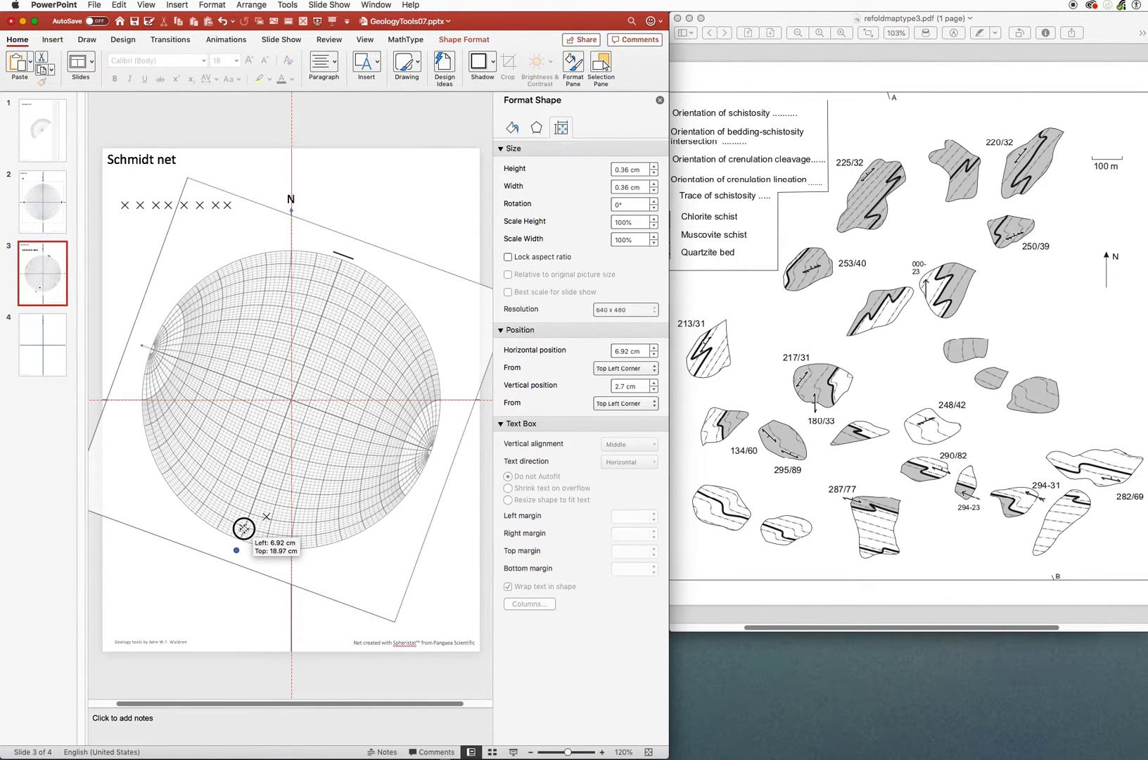
pyautogui.moveTo(243, 528); pyautogui.dragTo(244, 527)
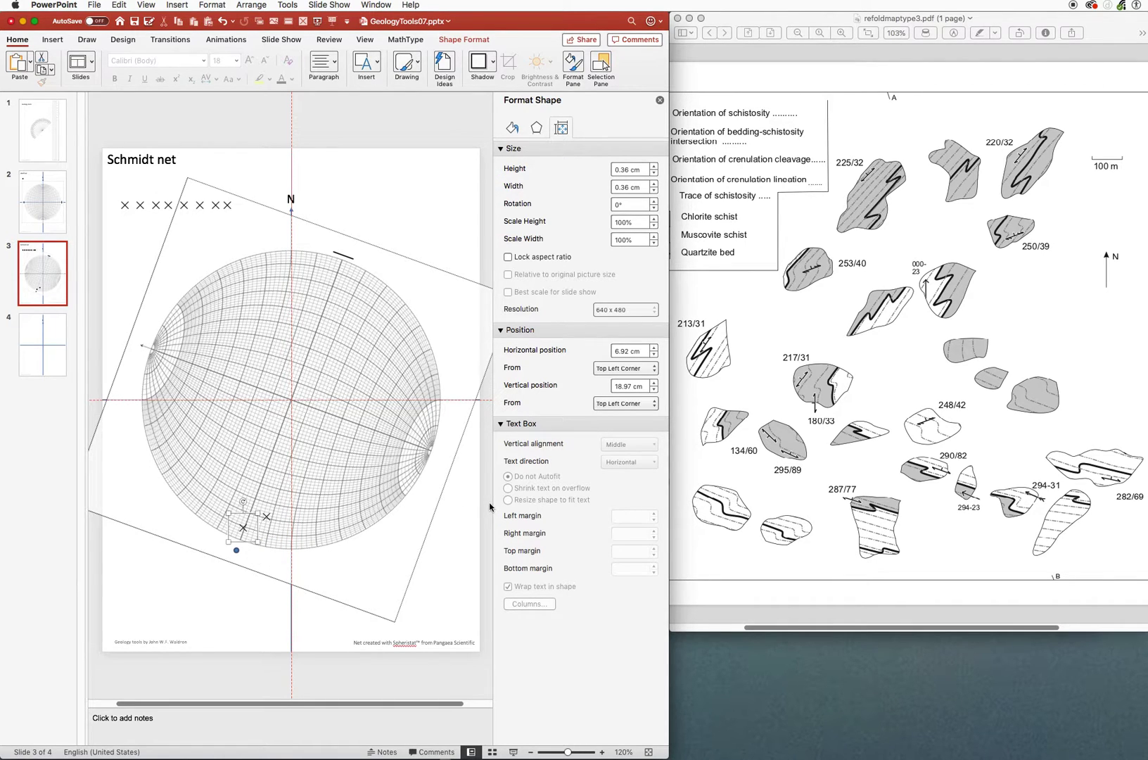
pyautogui.press('Right')
pyautogui.press('Down')
pyautogui.click(891, 473)
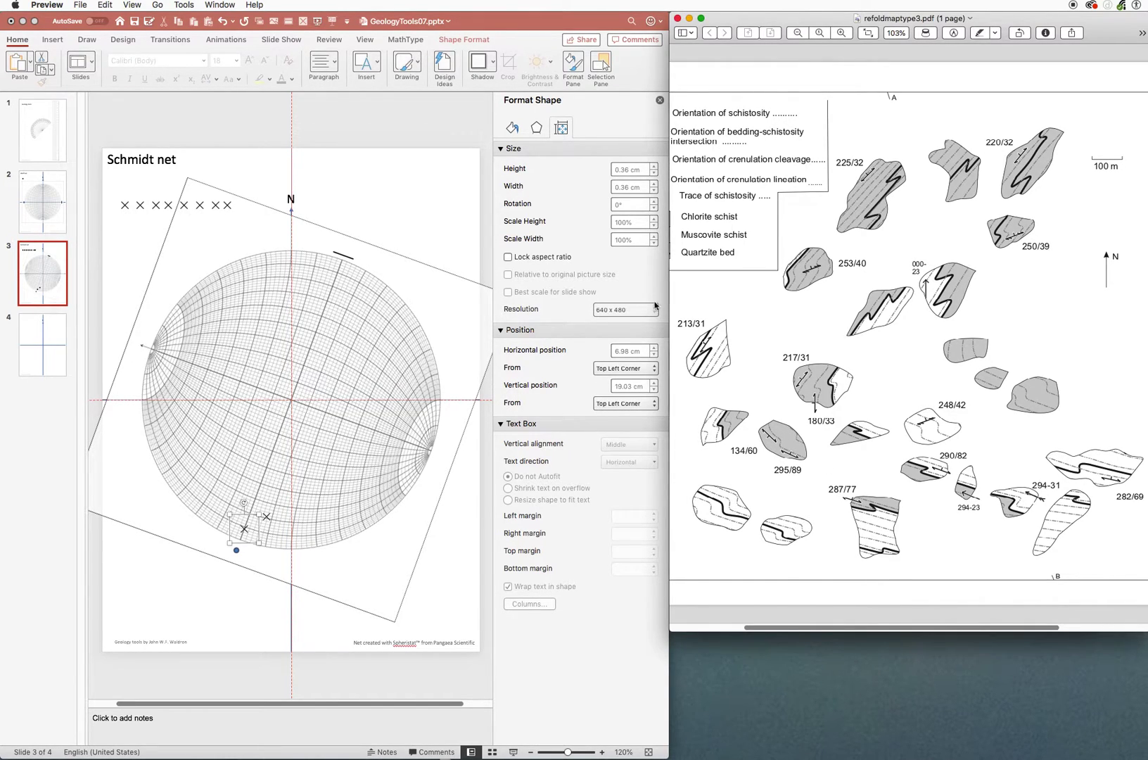
# Lower the Schmidt net's rotation by three degrees to 287°.
pyautogui.click(620, 259)
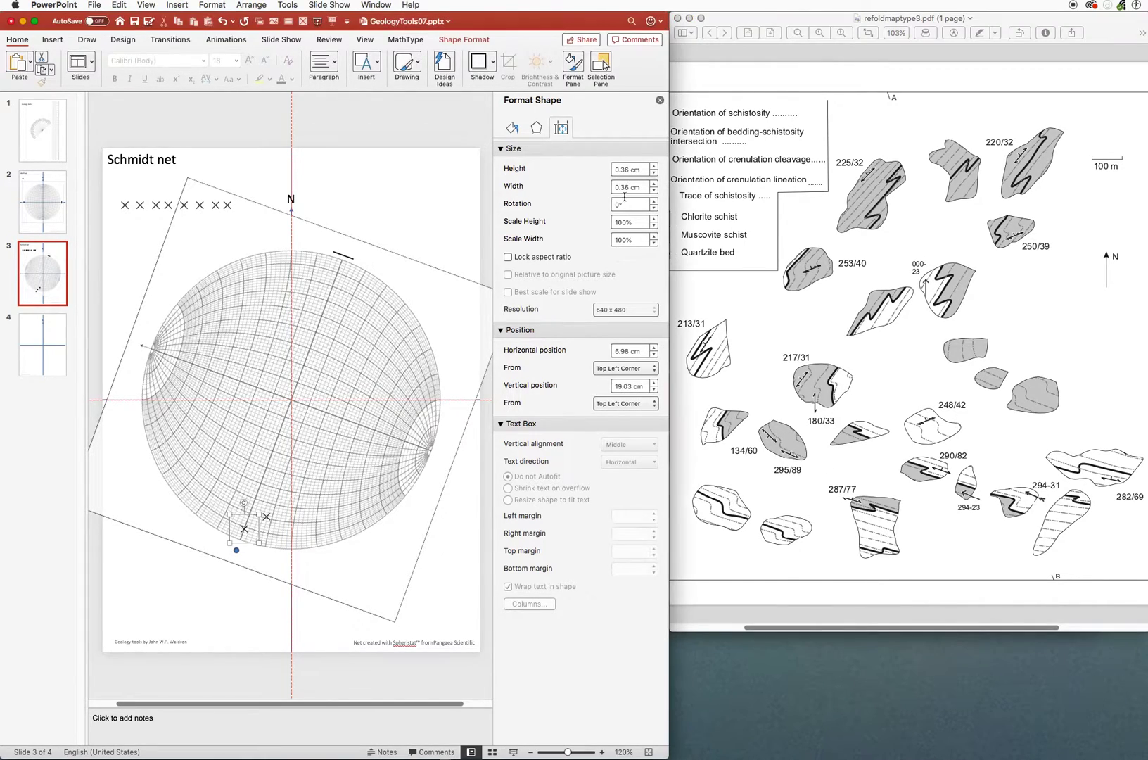
pyautogui.click(472, 293)
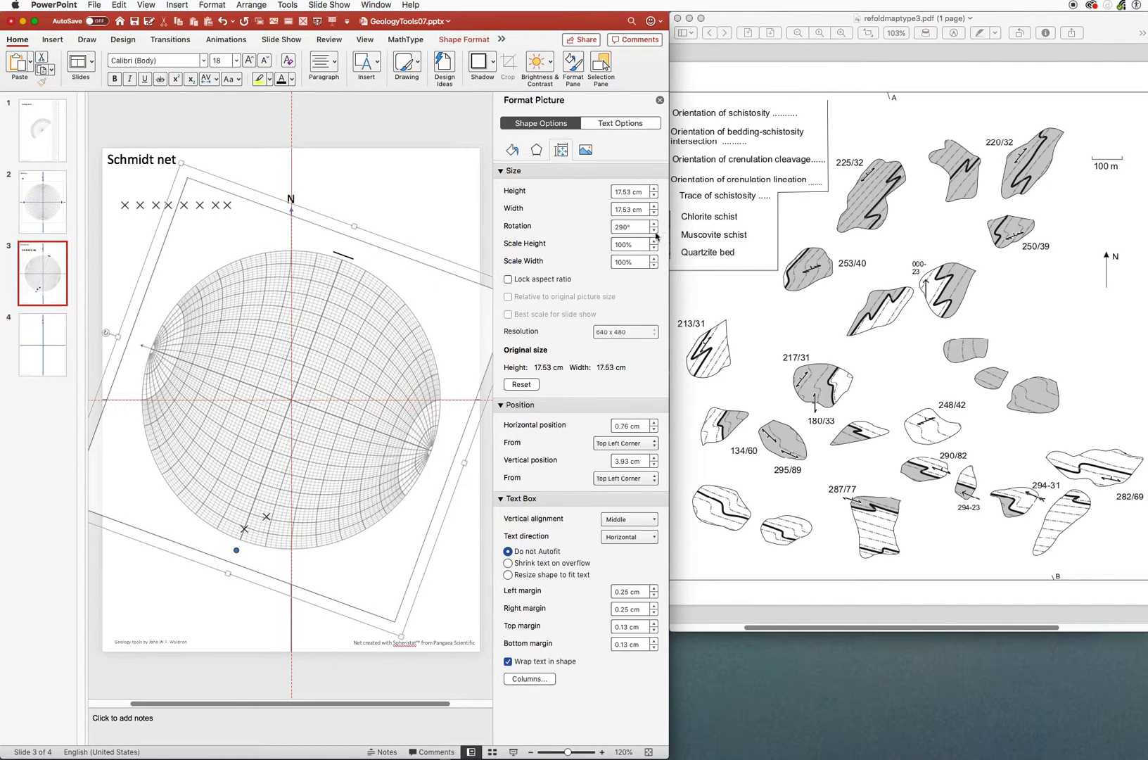
pyautogui.click(654, 230)
pyautogui.click(654, 231)
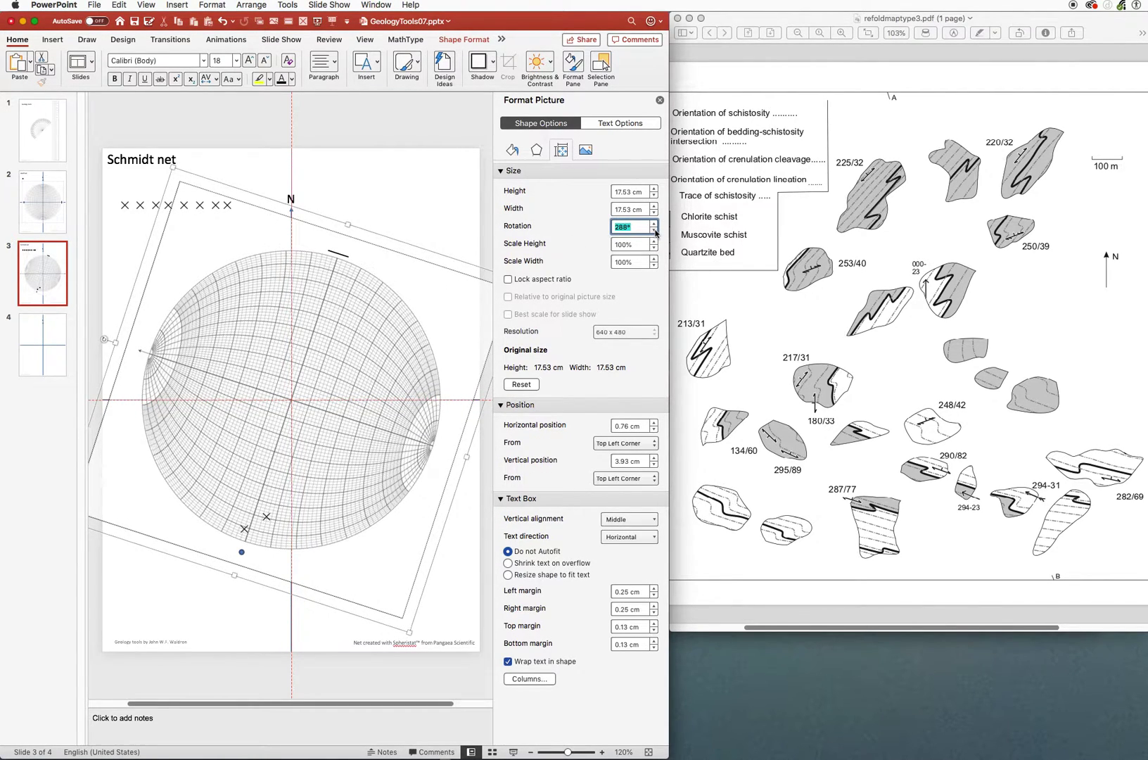
pyautogui.click(654, 230)
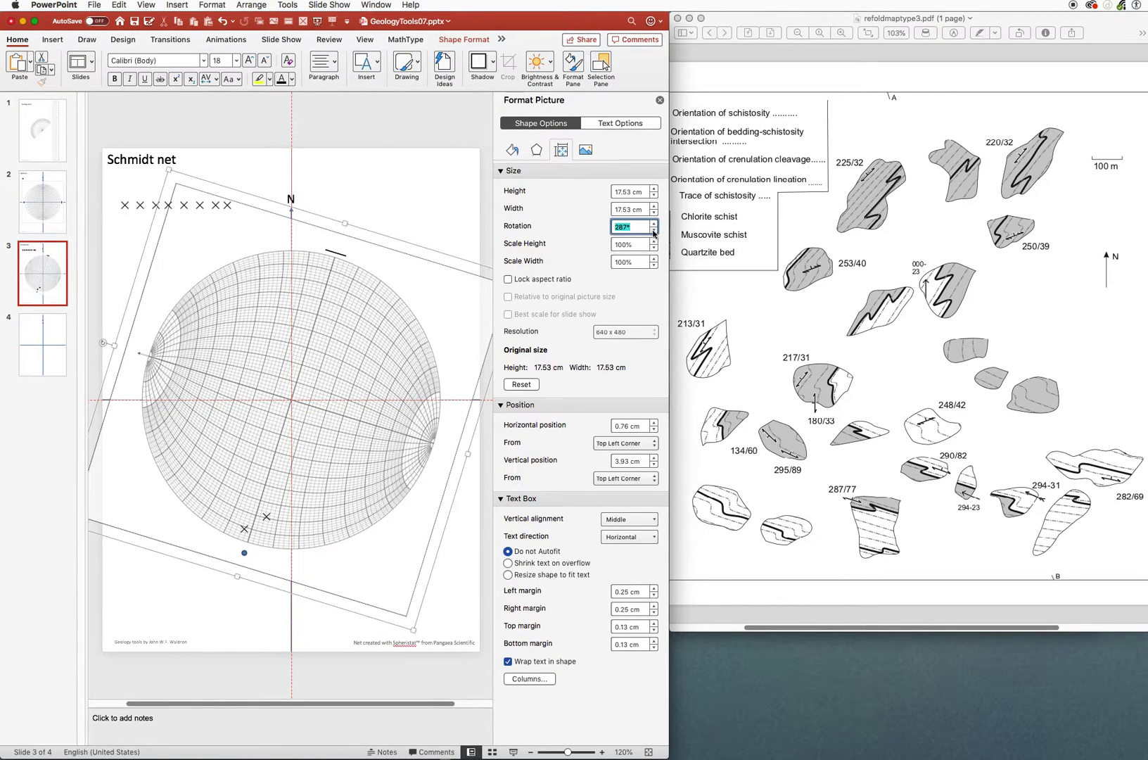
# Place a third cross on the net's lower part at 7.42 cm by 18.85 cm.
pyautogui.click(225, 205)
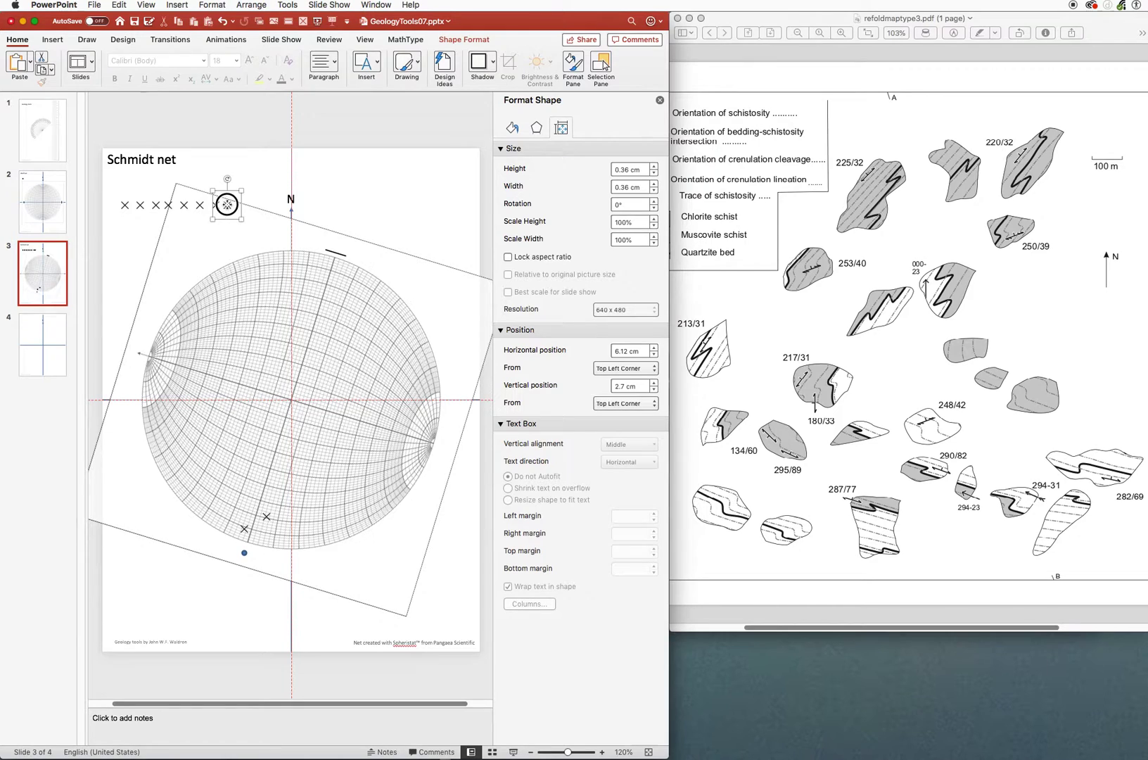
pyautogui.moveTo(227, 204); pyautogui.dragTo(252, 526)
pyautogui.hotkey('alt', 'Up')
pyautogui.hotkey('alt', 'Up')
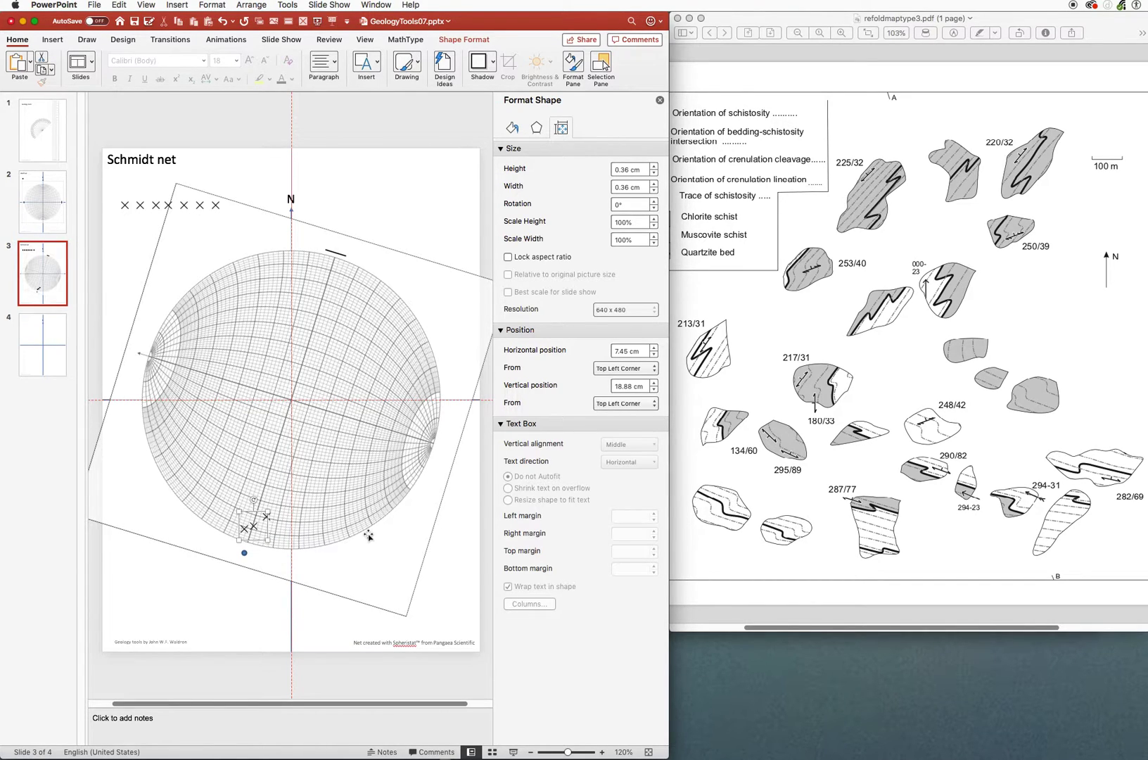
pyautogui.hotkey('alt', 'Left')
pyautogui.hotkey('alt', 'Up')
# Check the map reading and rotate the Schmidt net to 295°, correcting the mistyped angle.
pyautogui.click(779, 482)
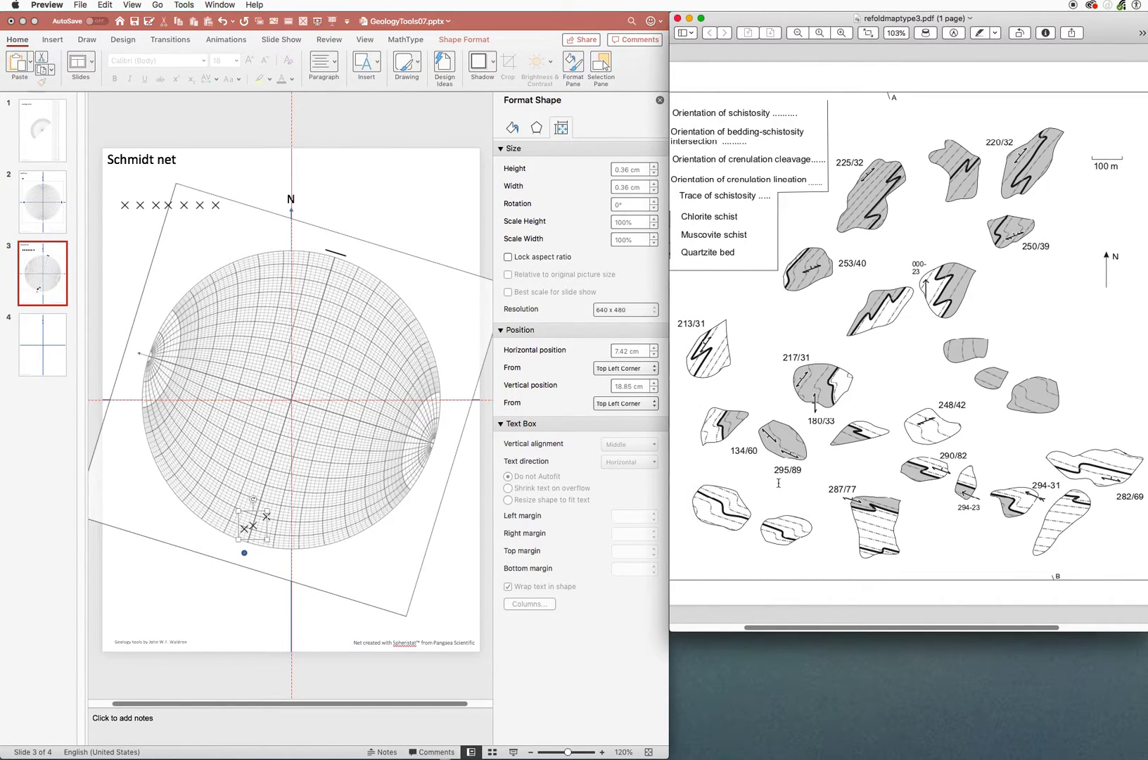
pyautogui.click(416, 276)
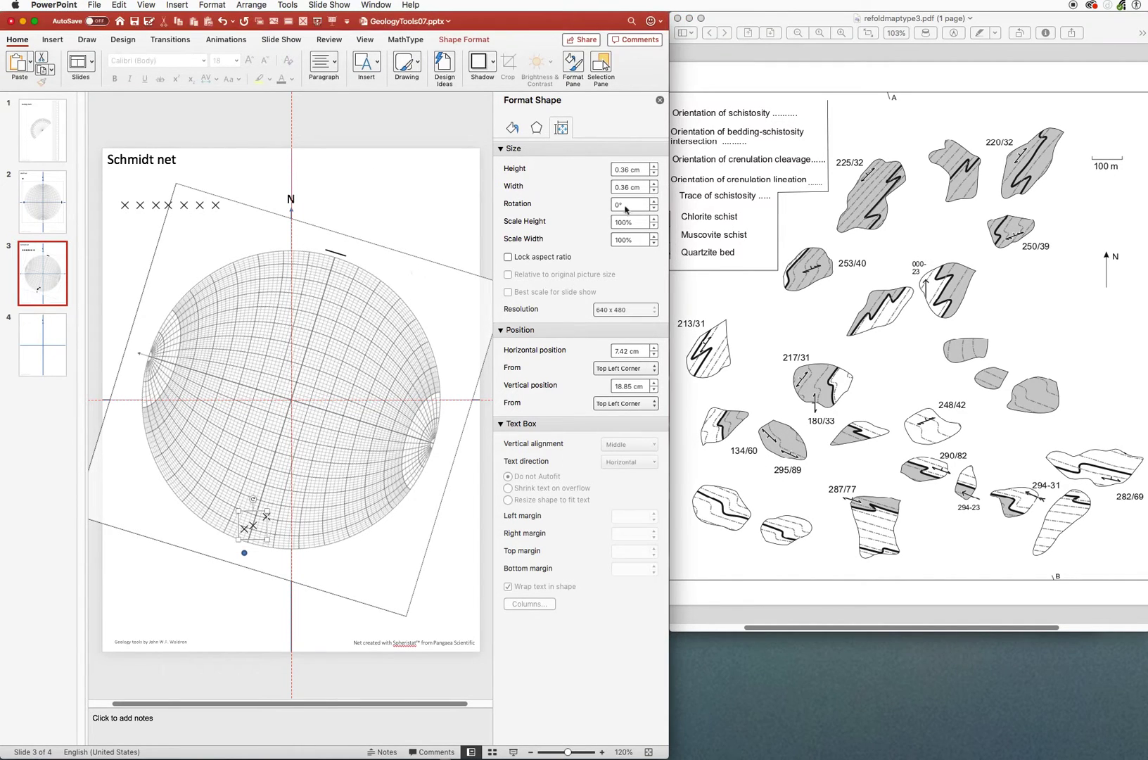
pyautogui.click(437, 265)
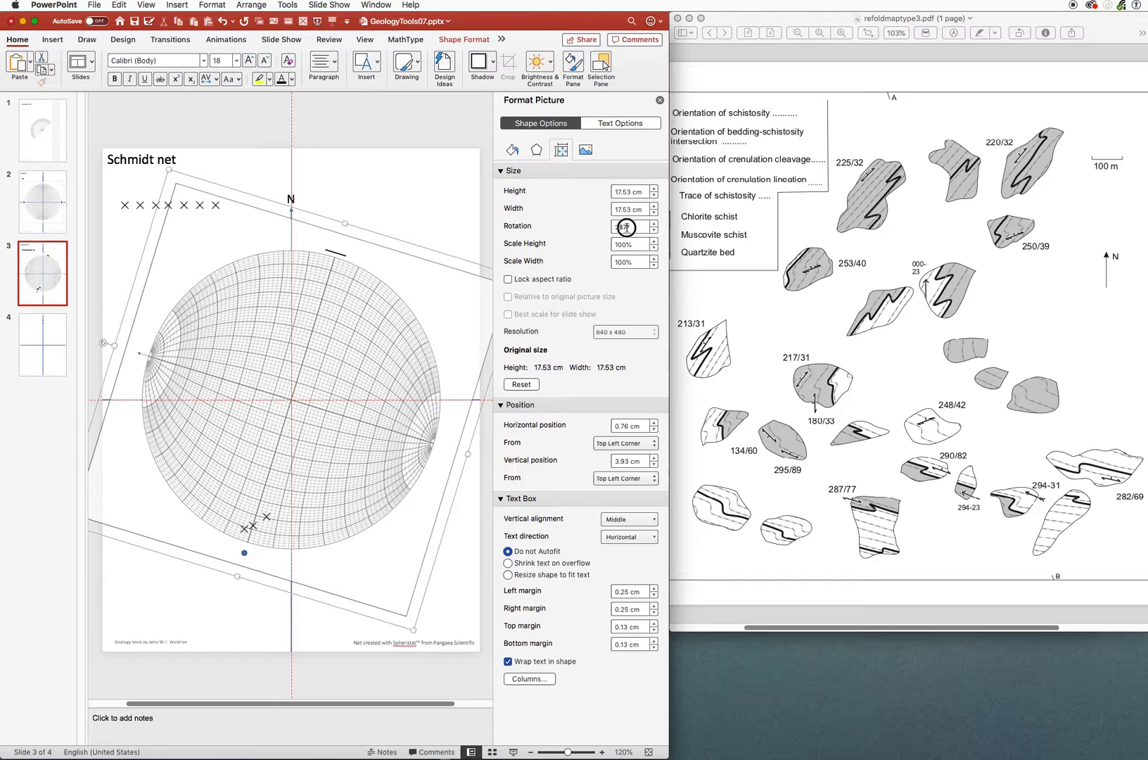
pyautogui.click(626, 227)
pyautogui.write('2895')
pyautogui.press('Return')
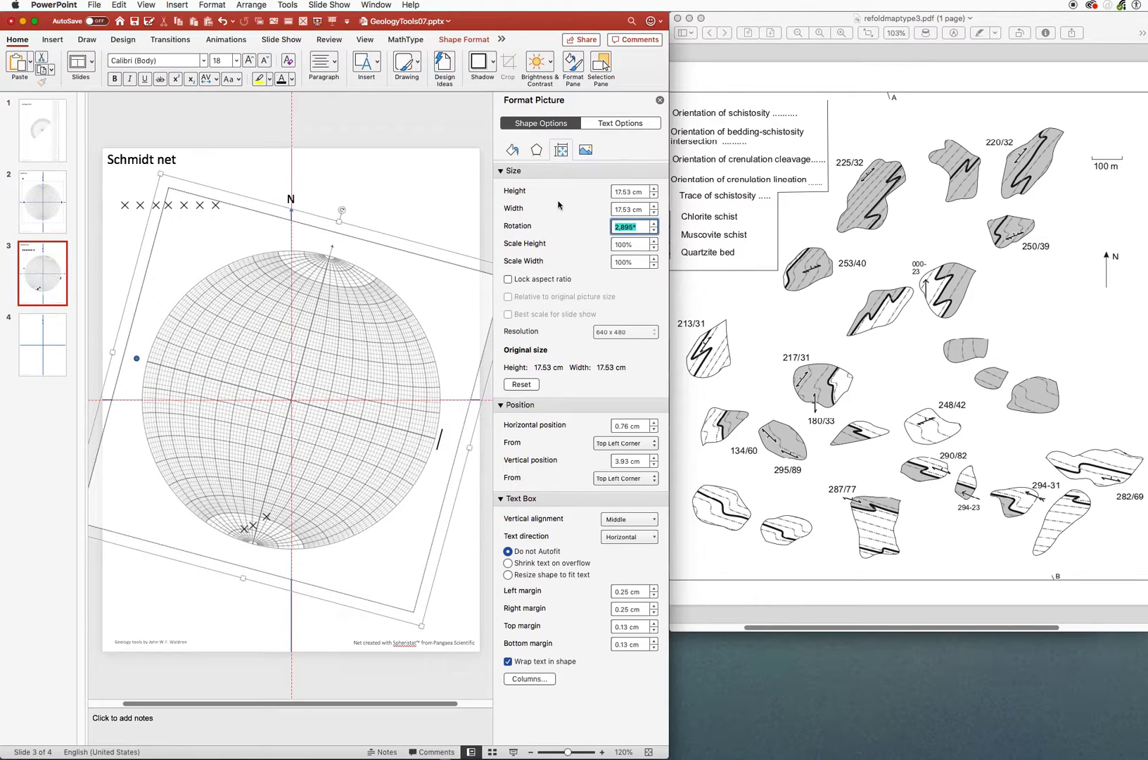
pyautogui.click(626, 227)
pyautogui.press('Return')
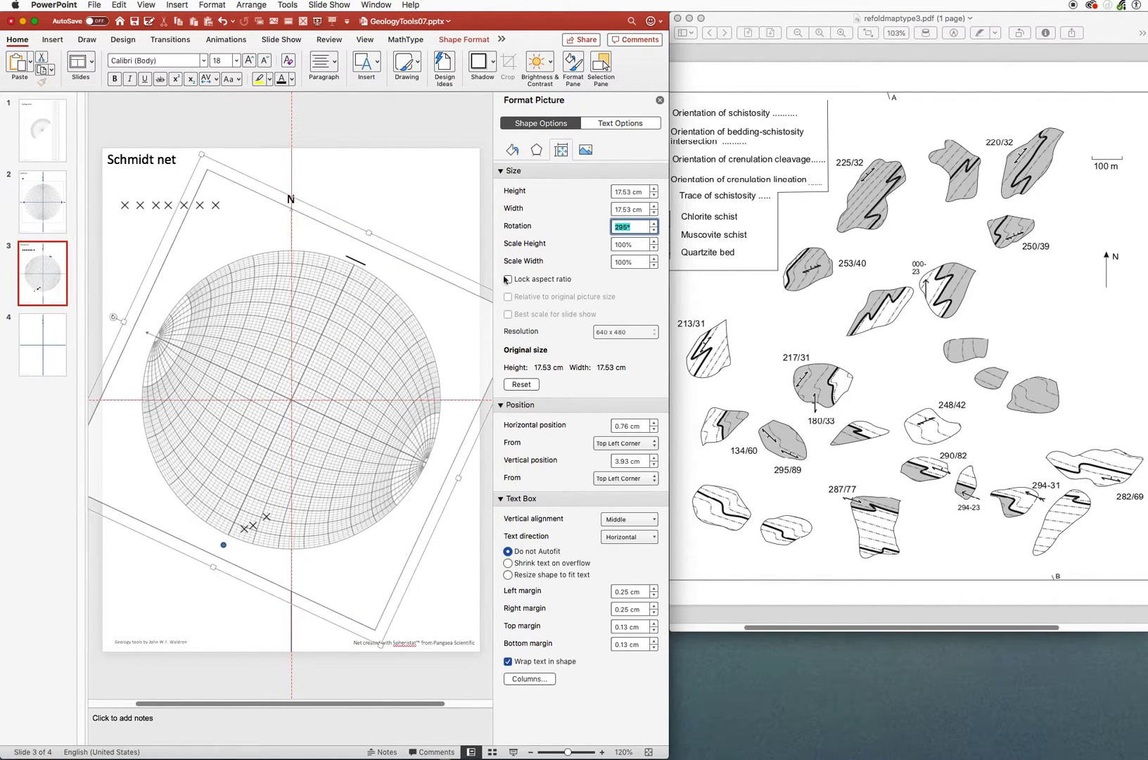
# Drag the last cross to the net's lower-left edge and nudge it to 6.17 × 19.27 cm.
pyautogui.click(215, 206)
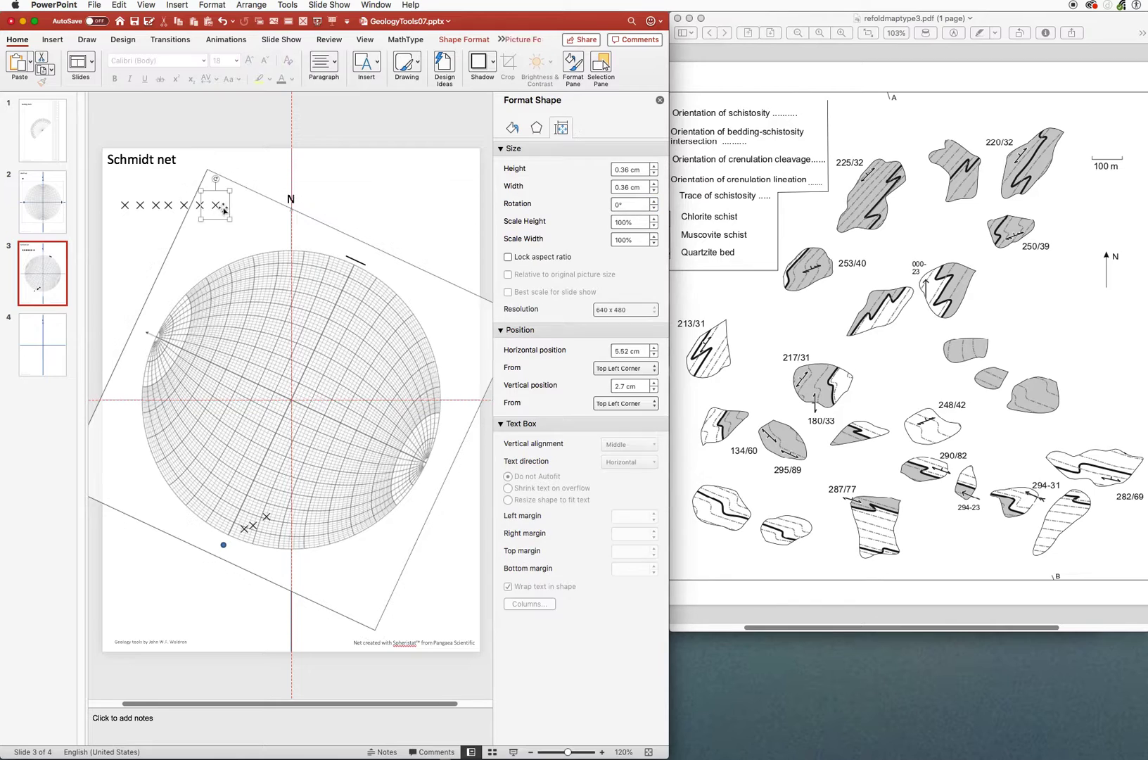
pyautogui.moveTo(216, 206); pyautogui.dragTo(228, 533)
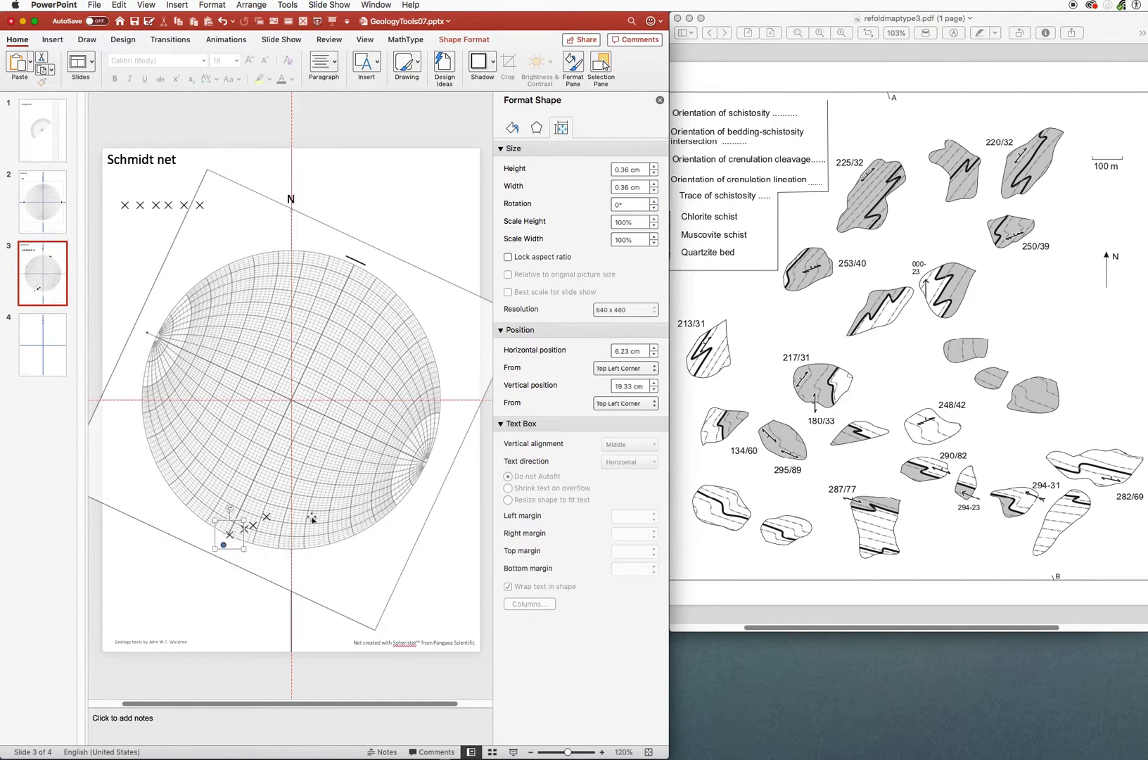
pyautogui.press('Left')
pyautogui.press('Up')
pyautogui.press('Up')
pyautogui.press('Right')
pyautogui.press('Left')
pyautogui.click(770, 438)
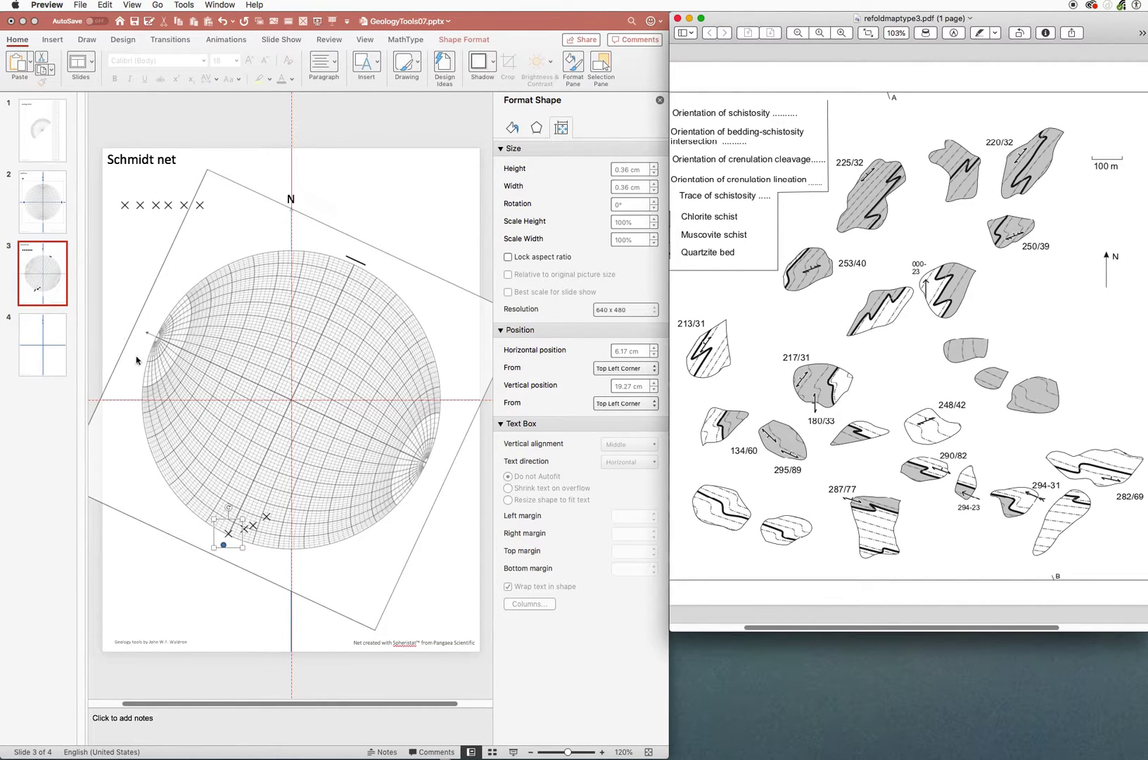
# Rotate the Schmidt net picture round to 134° with its rotate handle.
pyautogui.click(407, 280)
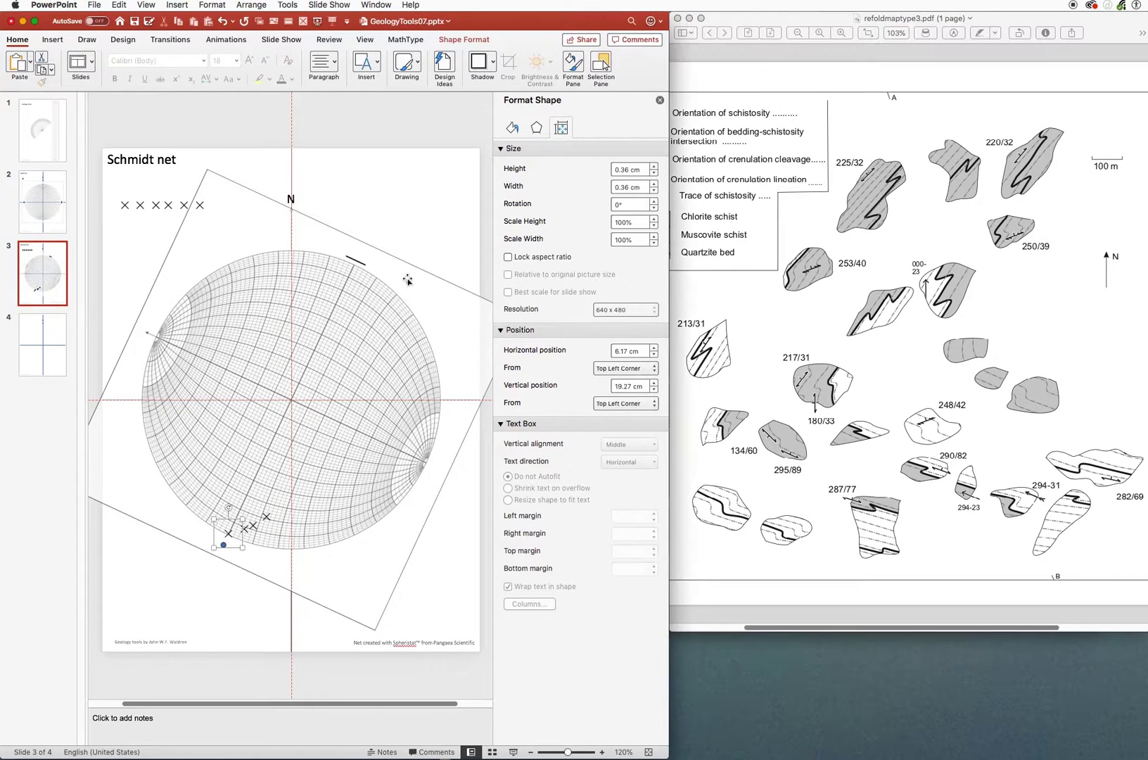
pyautogui.click(413, 274)
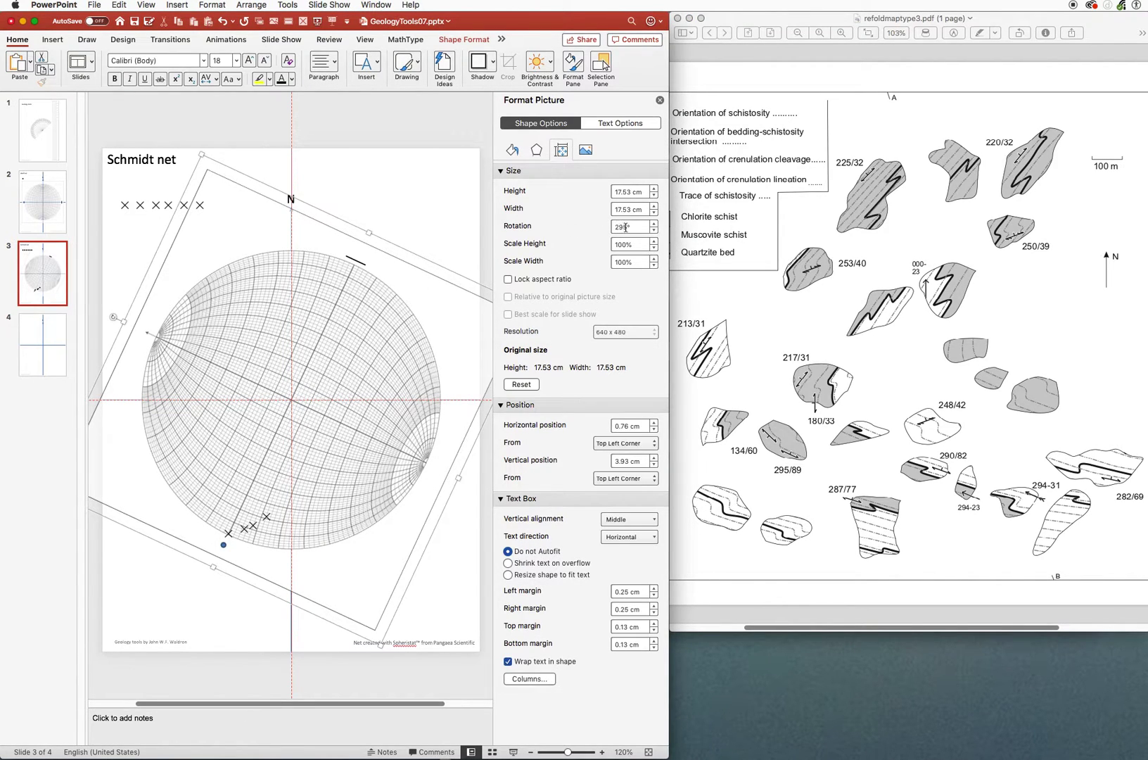
pyautogui.click(625, 227)
pyautogui.doubleClick(616, 226)
pyautogui.moveTo(113, 317); pyautogui.dragTo(405, 512)
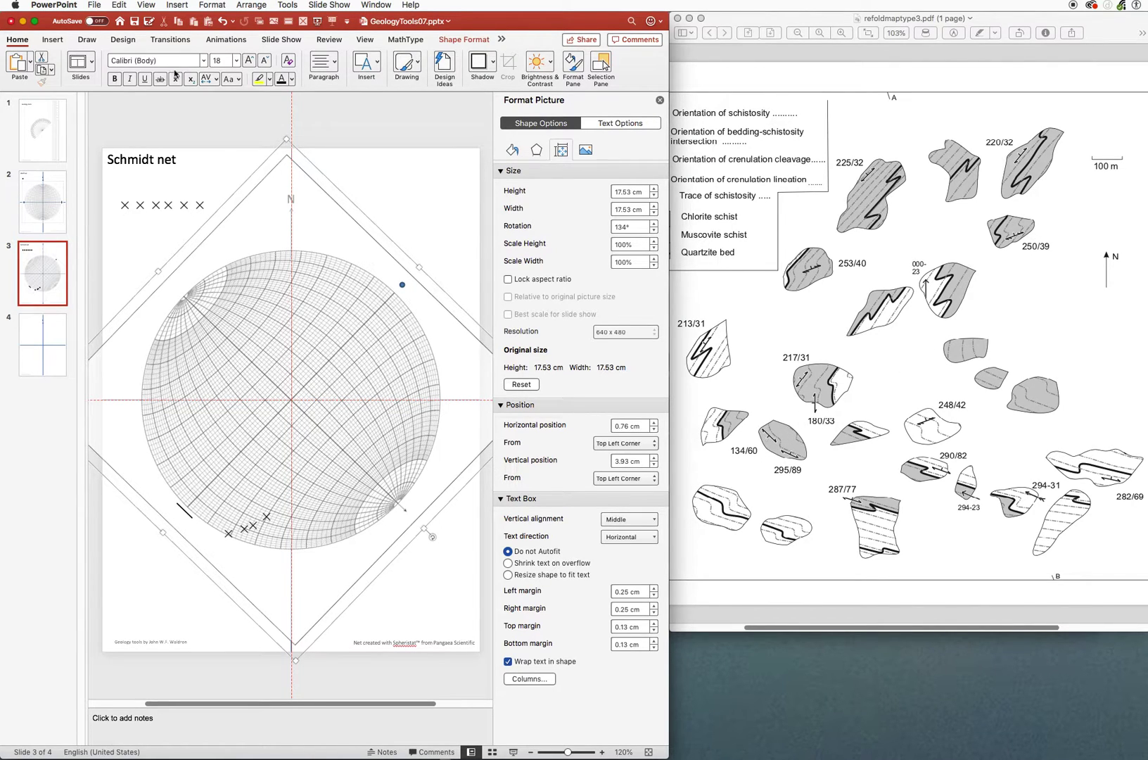
# Place the last cross from the row on the net's upper right, at 13.02 × 8.72 cm.
pyautogui.click(199, 203)
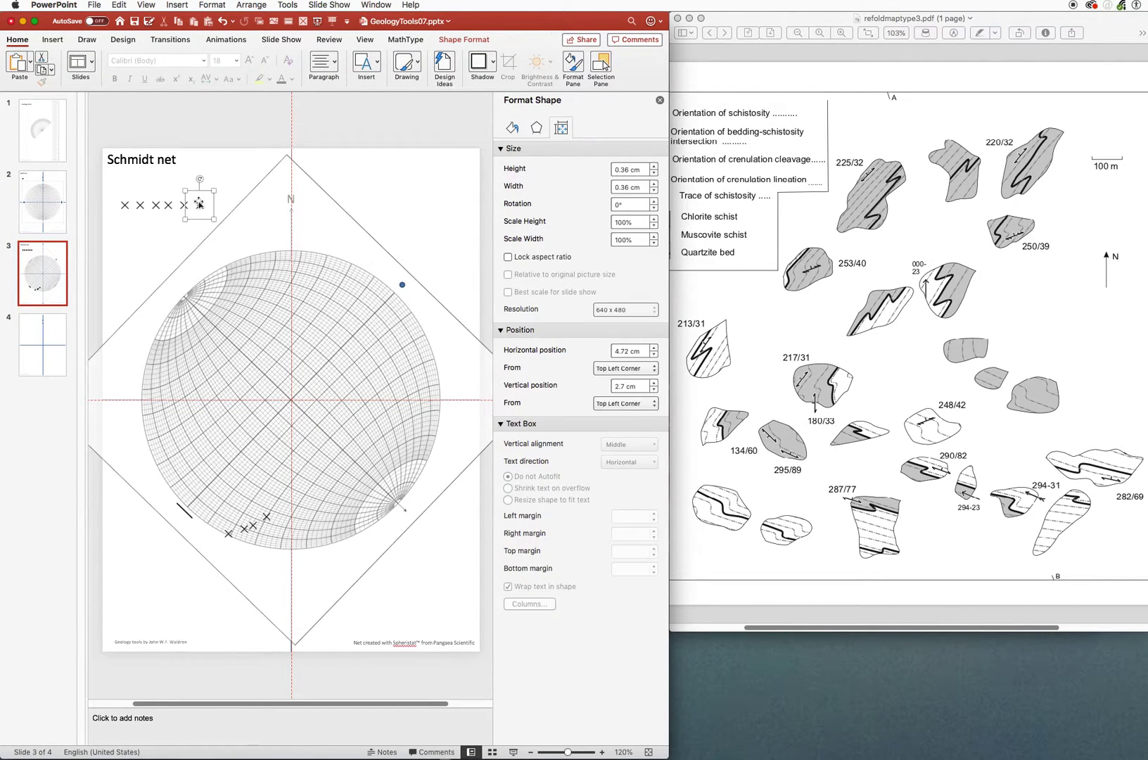
pyautogui.moveTo(199, 203); pyautogui.dragTo(365, 326)
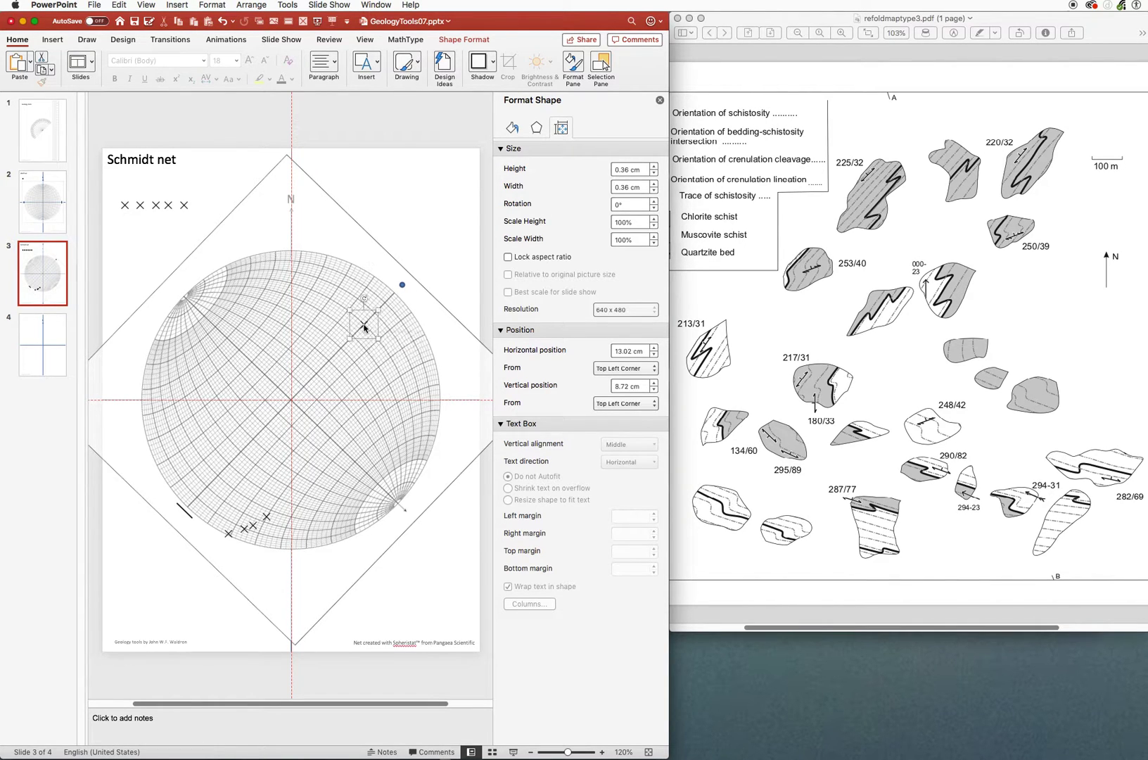
pyautogui.click(741, 481)
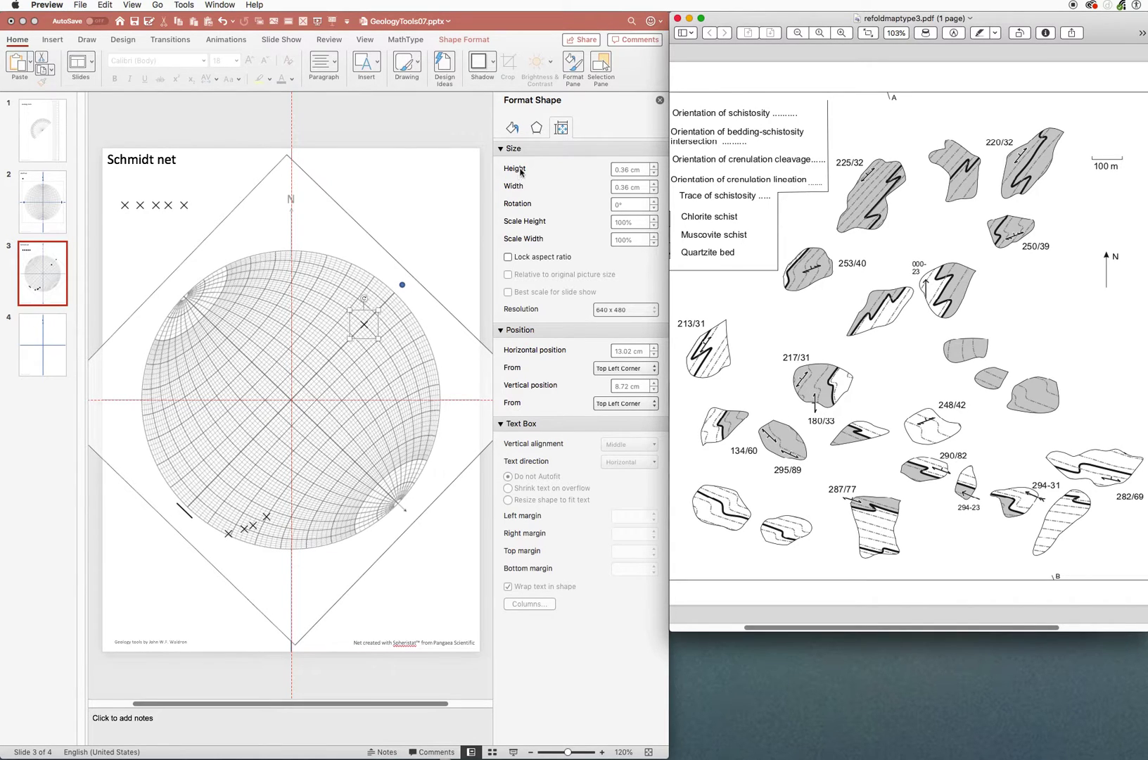
# Set the Schmidt net's rotation back to 180°.
pyautogui.click(331, 201)
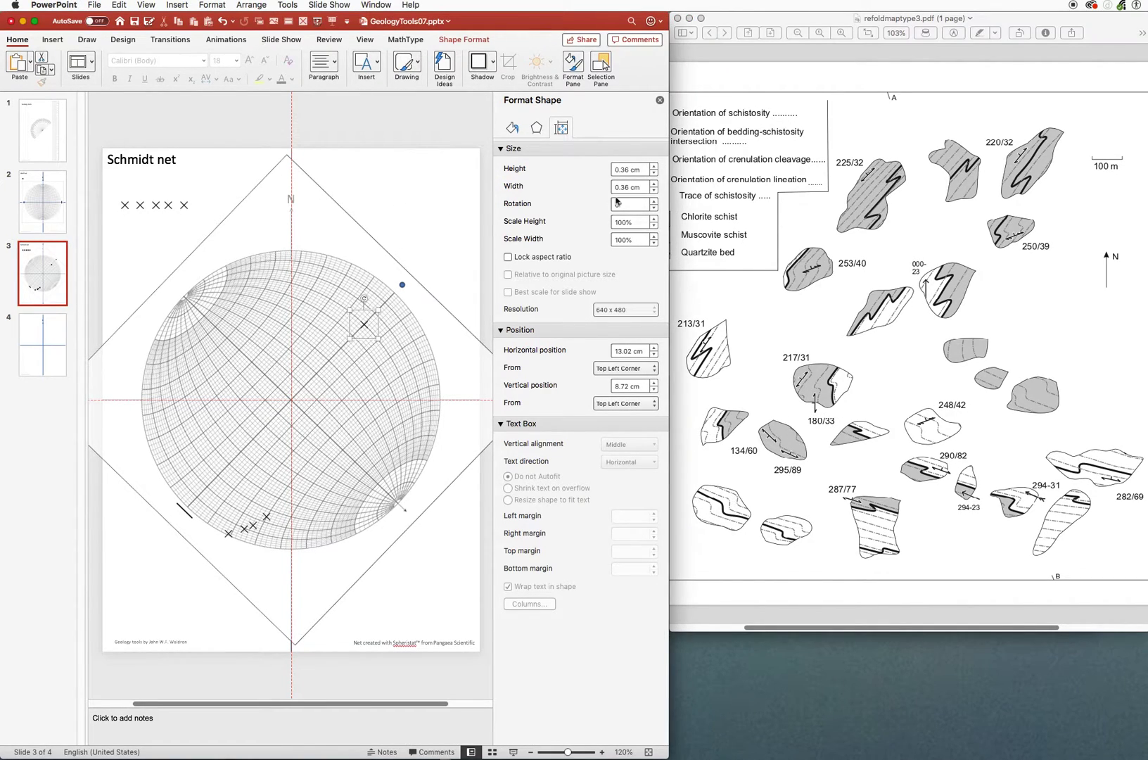
pyautogui.click(368, 247)
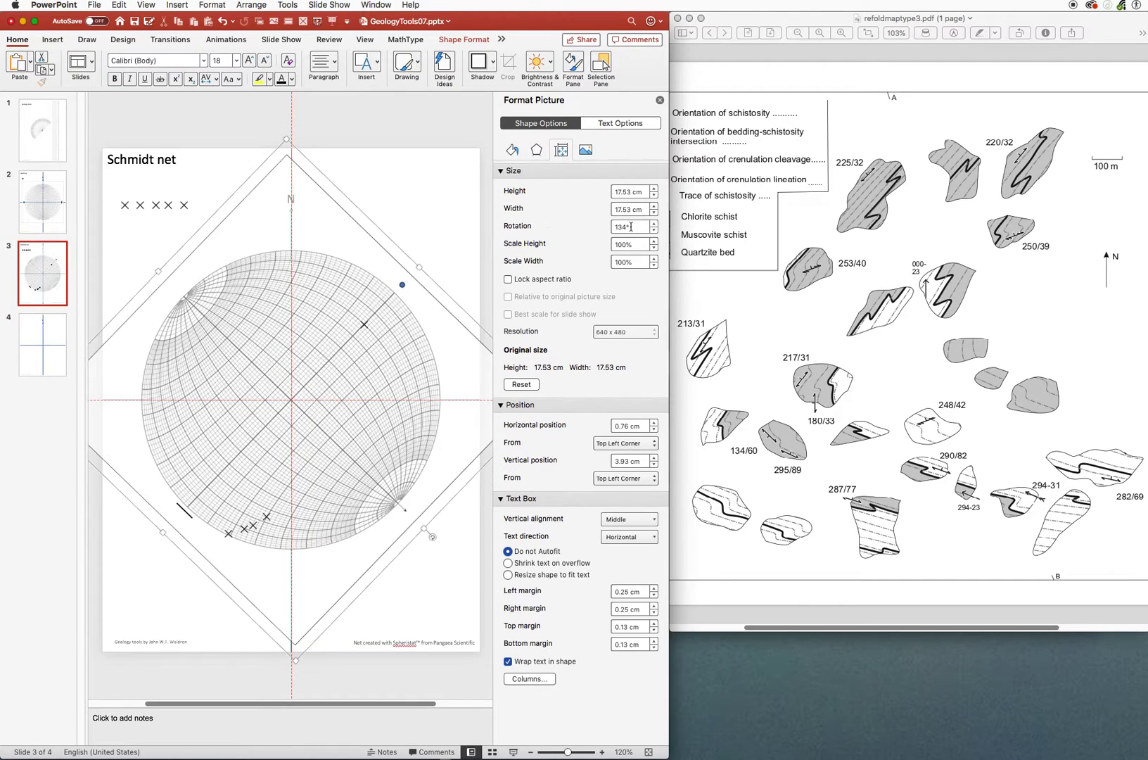
pyautogui.doubleClick(625, 226)
pyautogui.press('Return')
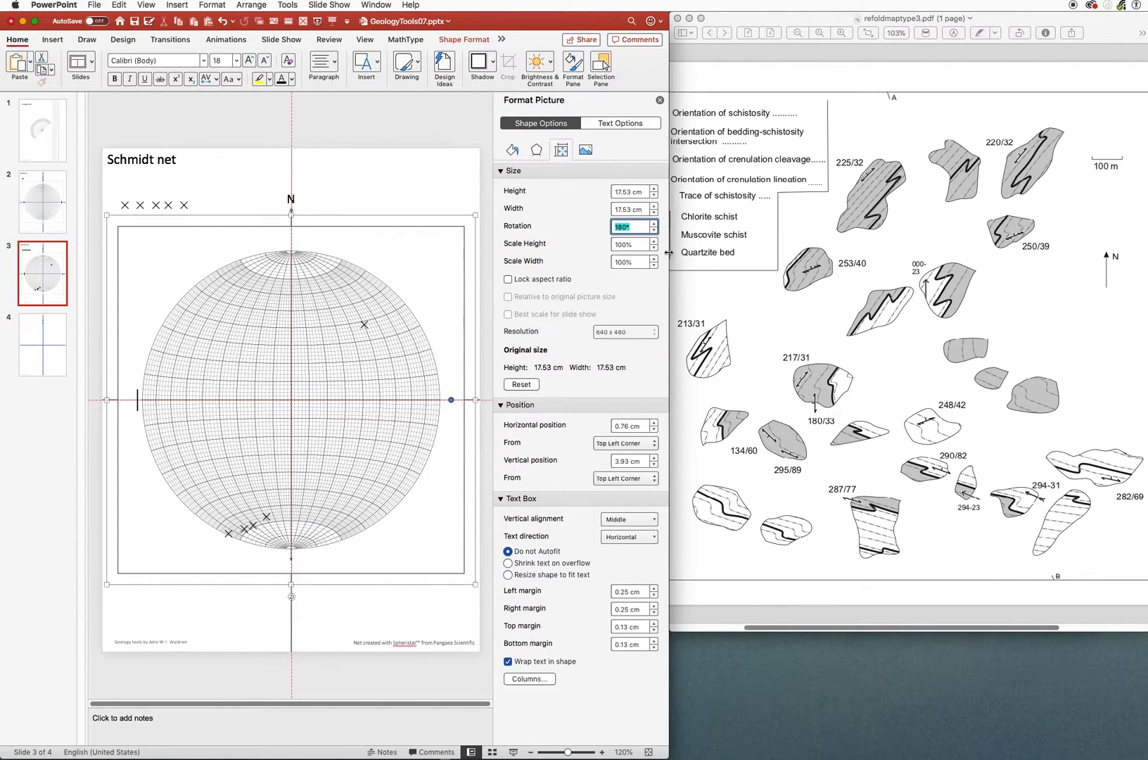
# Drag the next cross just right of the net's centre and nudge it to 12.08 × 12.52 cm.
pyautogui.click(186, 207)
pyautogui.moveTo(186, 207); pyautogui.dragTo(345, 400)
pyautogui.hotkey('alt', 'Right')
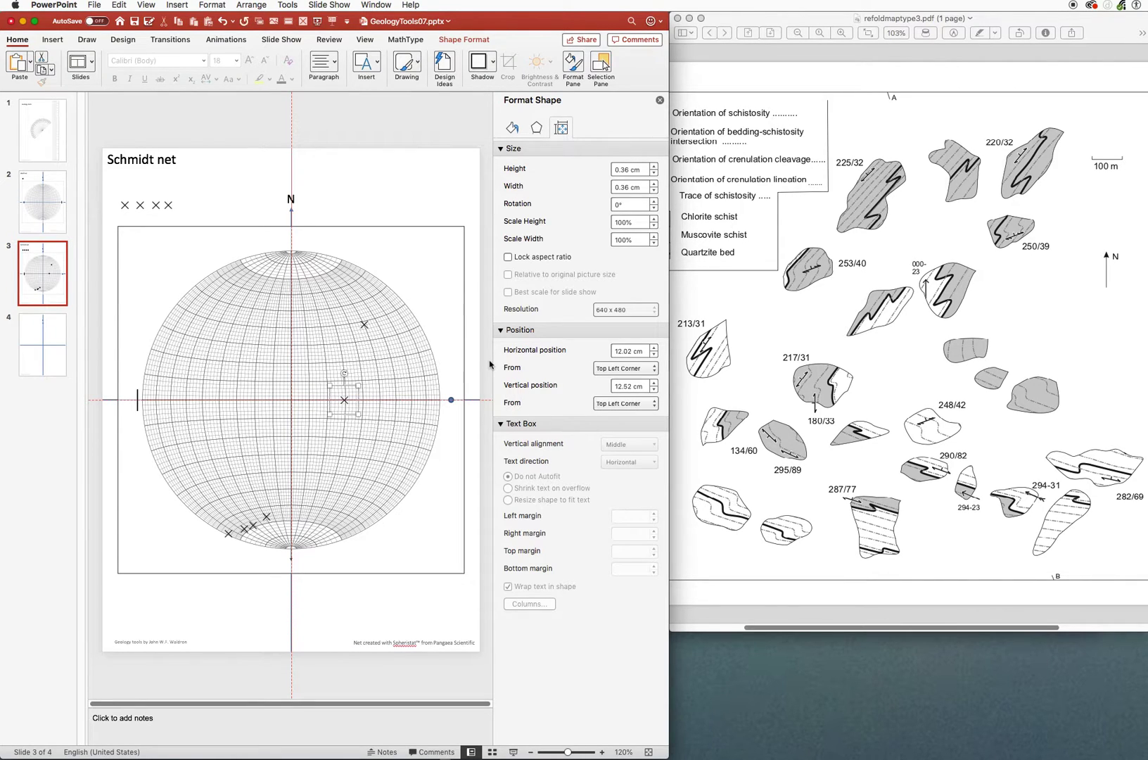
pyautogui.hotkey('alt', 'Right')
pyautogui.press('Up')
pyautogui.press('Down')
pyautogui.press('Right')
pyautogui.press('Left')
# Enter 217° as the Schmidt net's rotation.
pyautogui.click(411, 227)
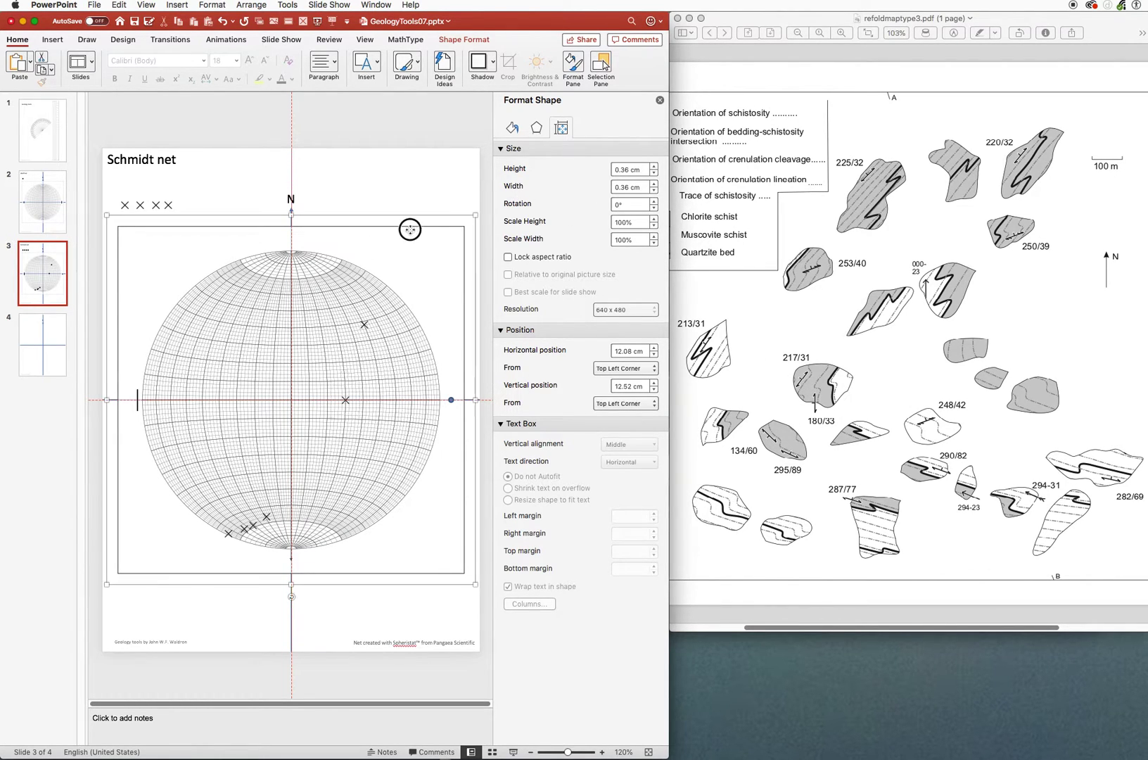
pyautogui.doubleClick(625, 226)
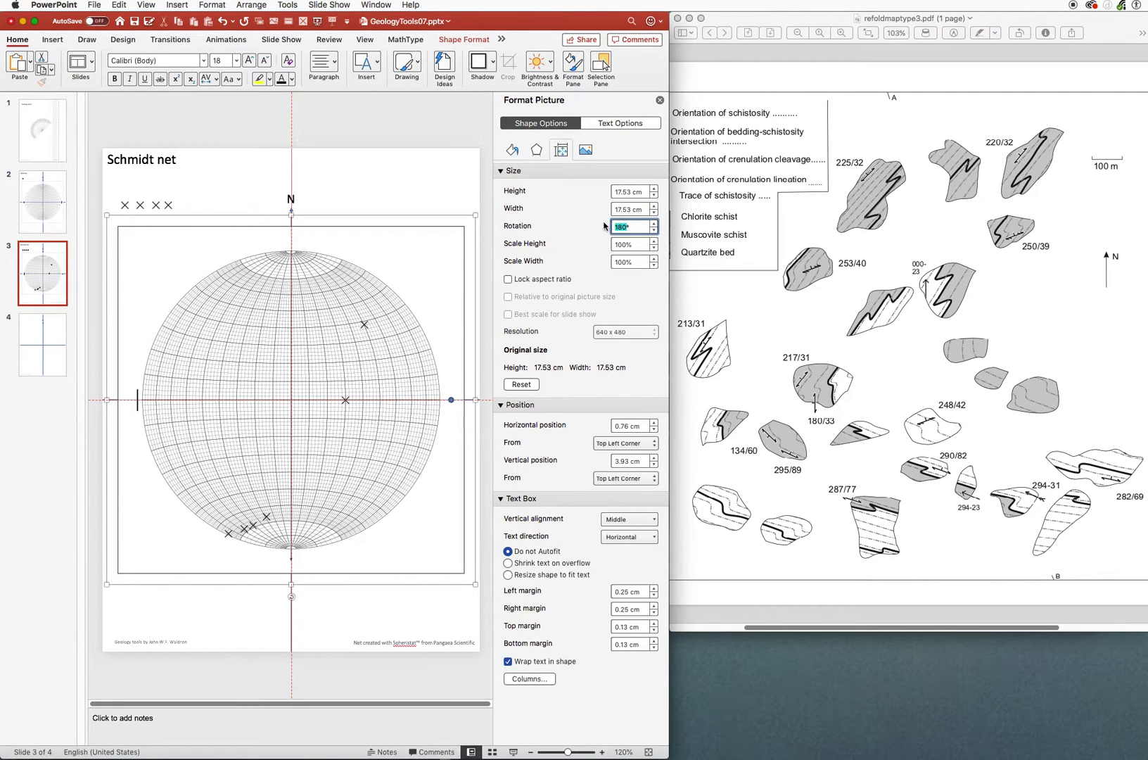
pyautogui.write('217')
pyautogui.press('Return')
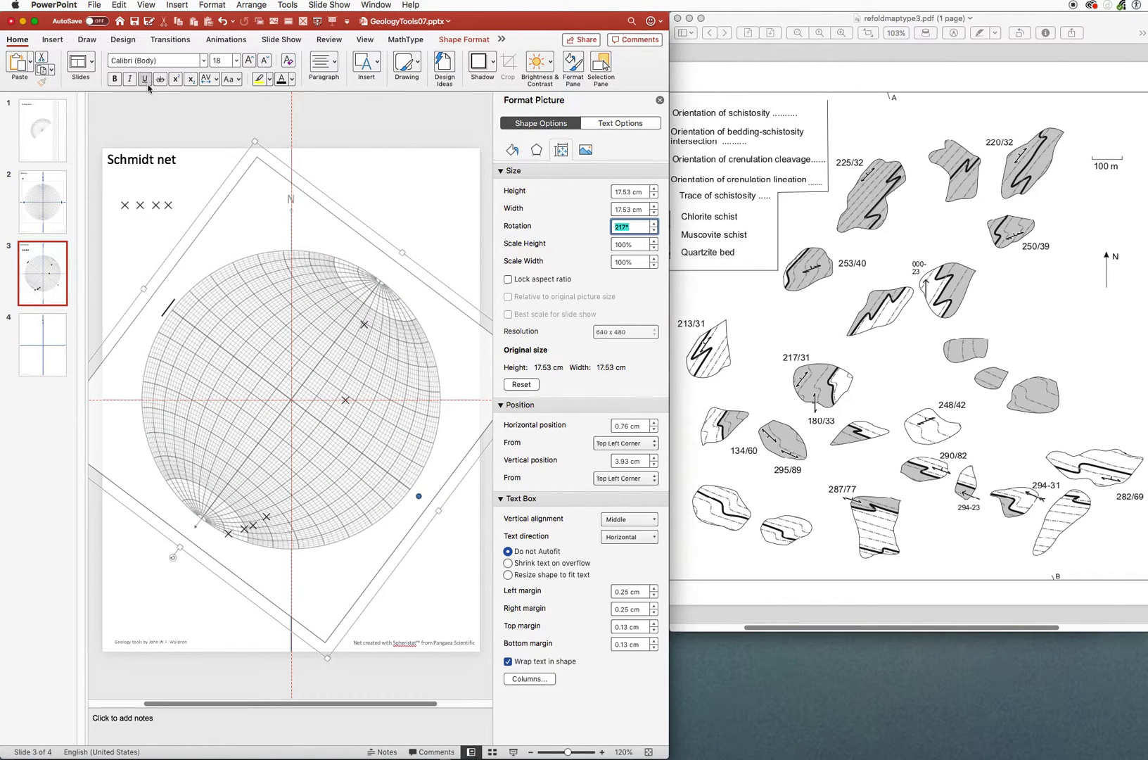
# Drag the next cross just below the net's centre, settling it at 11.57 × 14.19 cm.
pyautogui.moveTo(167, 205); pyautogui.dragTo(337, 433)
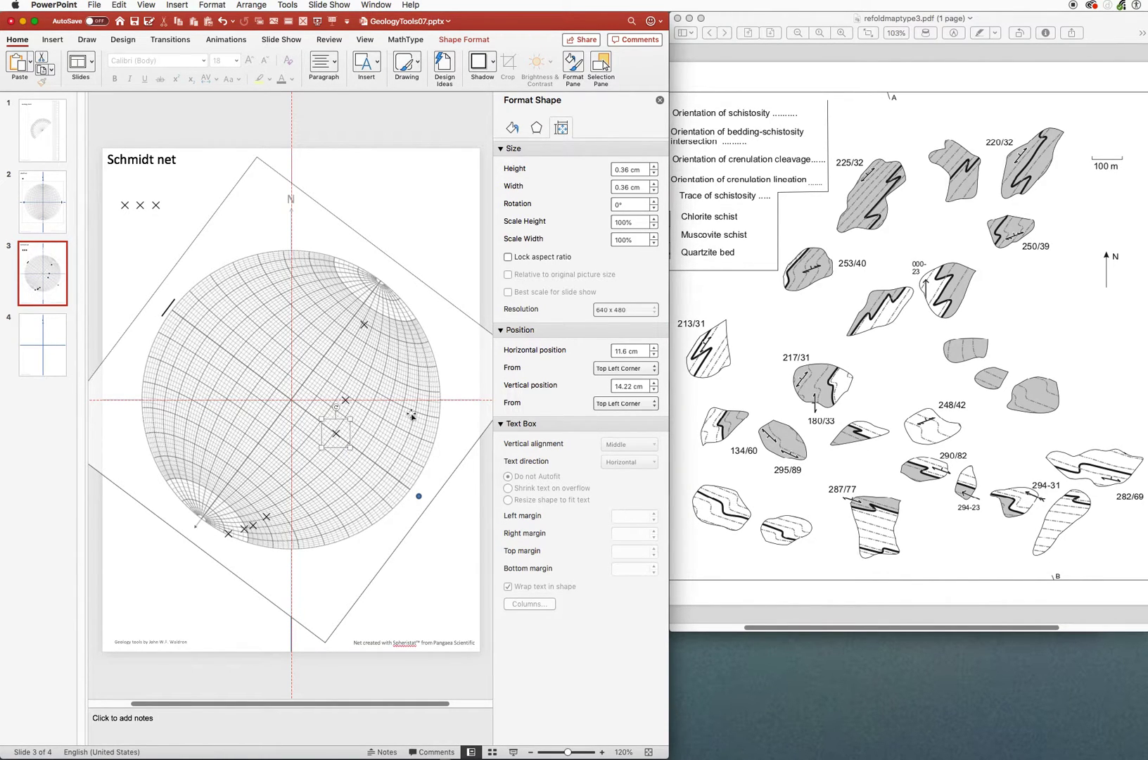
pyautogui.press('Left')
pyautogui.press('Right')
pyautogui.click(453, 322)
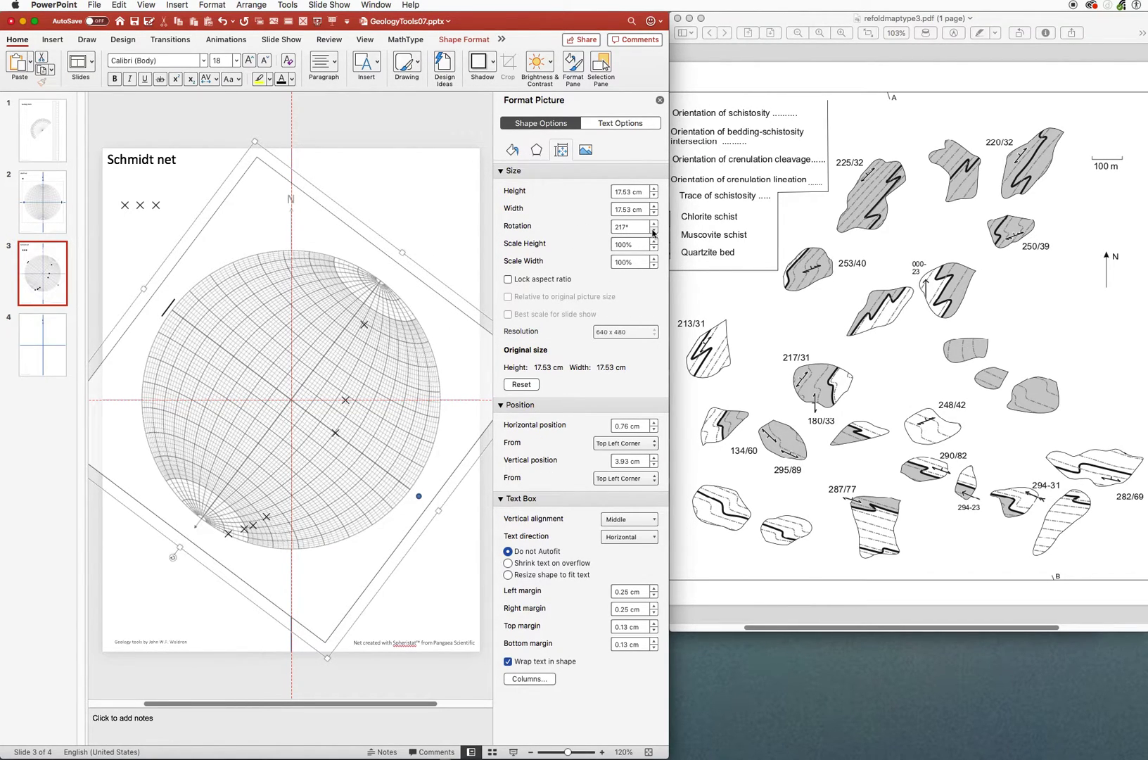
# Lower the Schmidt net's rotation to 213° with the spinner.
pyautogui.click(654, 232)
pyautogui.click(654, 231)
pyautogui.click(653, 231)
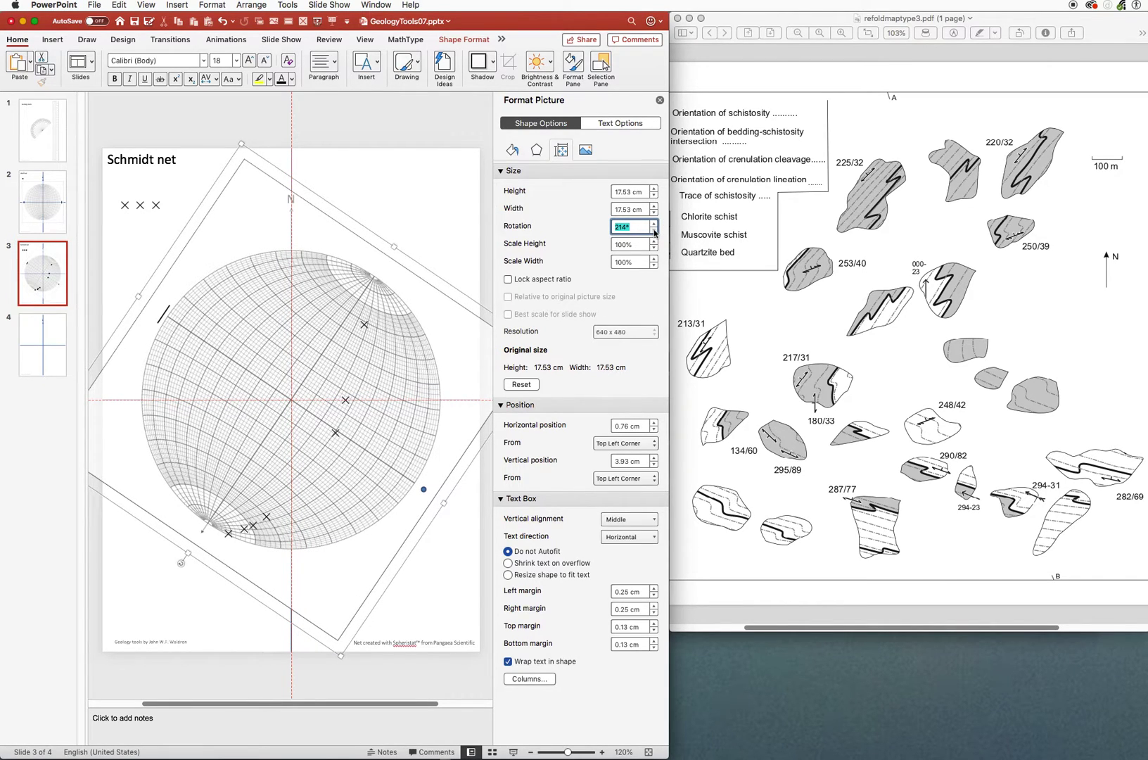
pyautogui.click(654, 231)
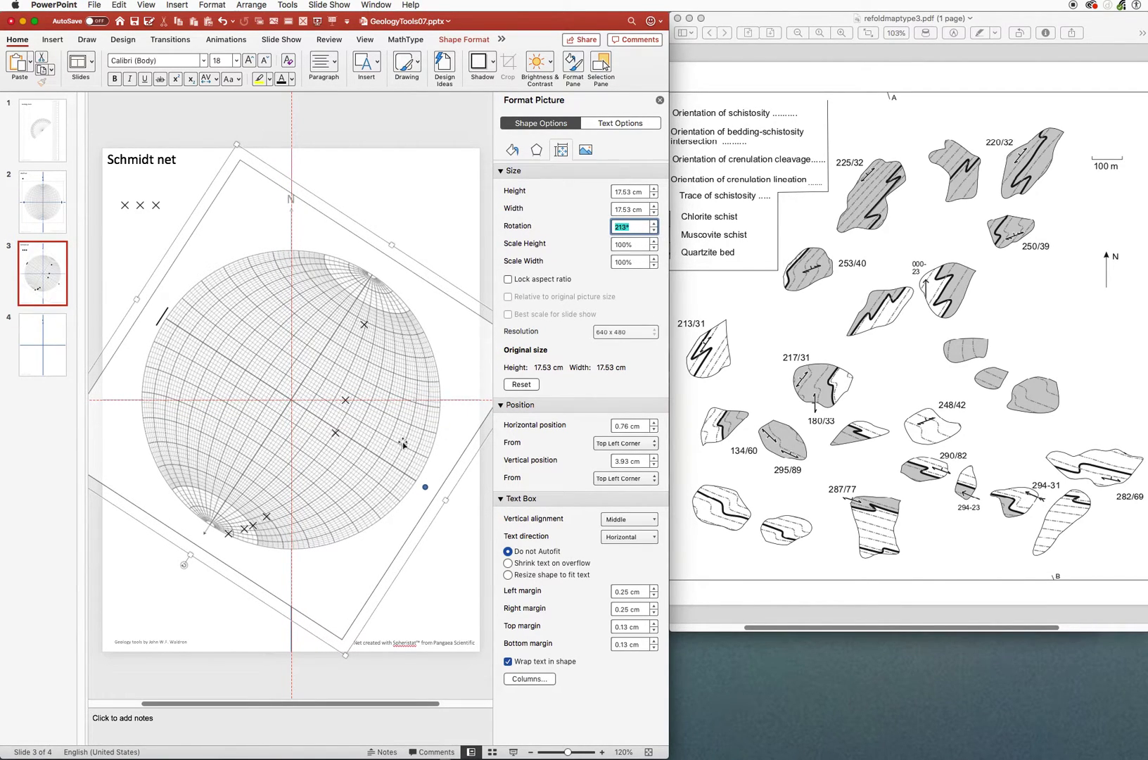
# Place the next cross beside the previous one below centre, at 11.71 × 14.04 cm.
pyautogui.click(155, 204)
pyautogui.moveTo(155, 205); pyautogui.dragTo(337, 430)
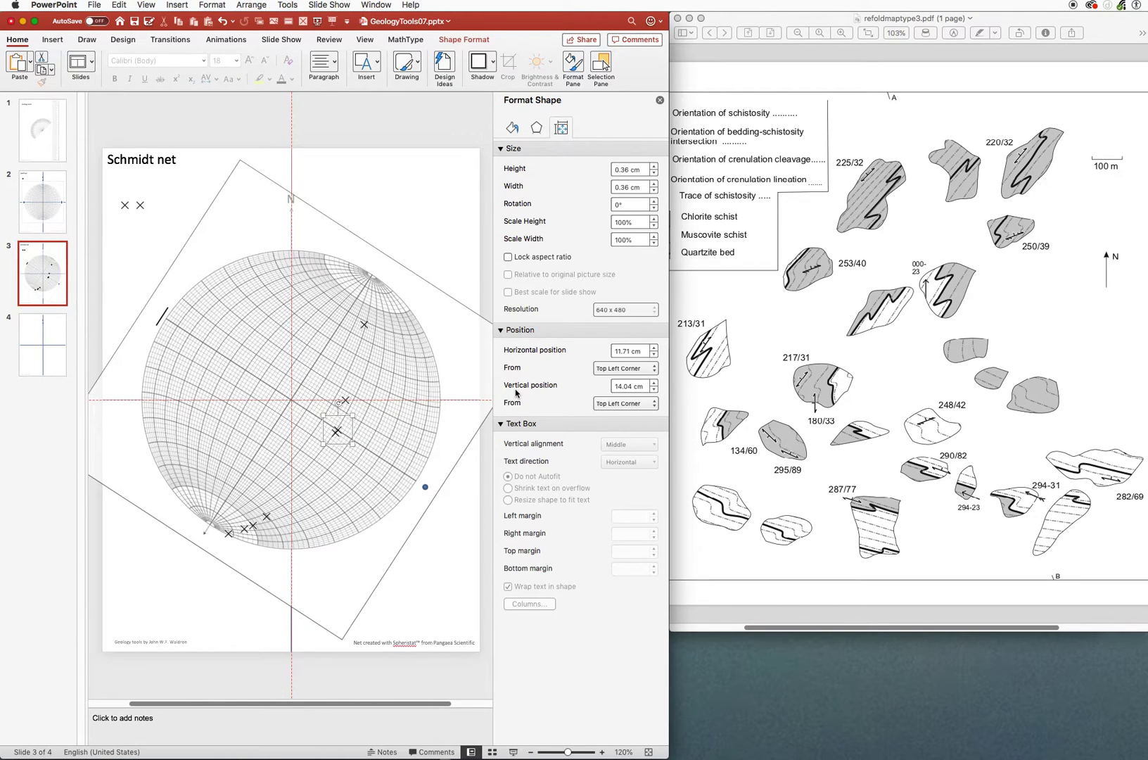
pyautogui.press('super+z')
pyautogui.click(603, 752)
pyautogui.click(603, 752)
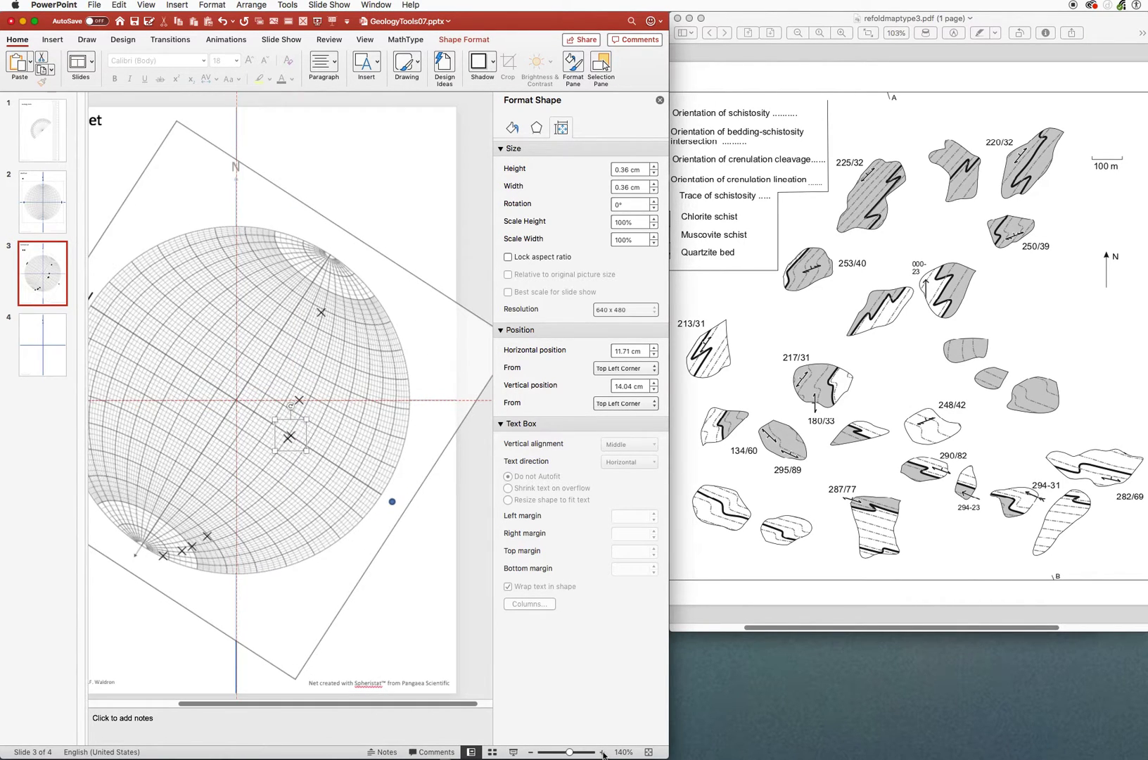
pyautogui.click(603, 752)
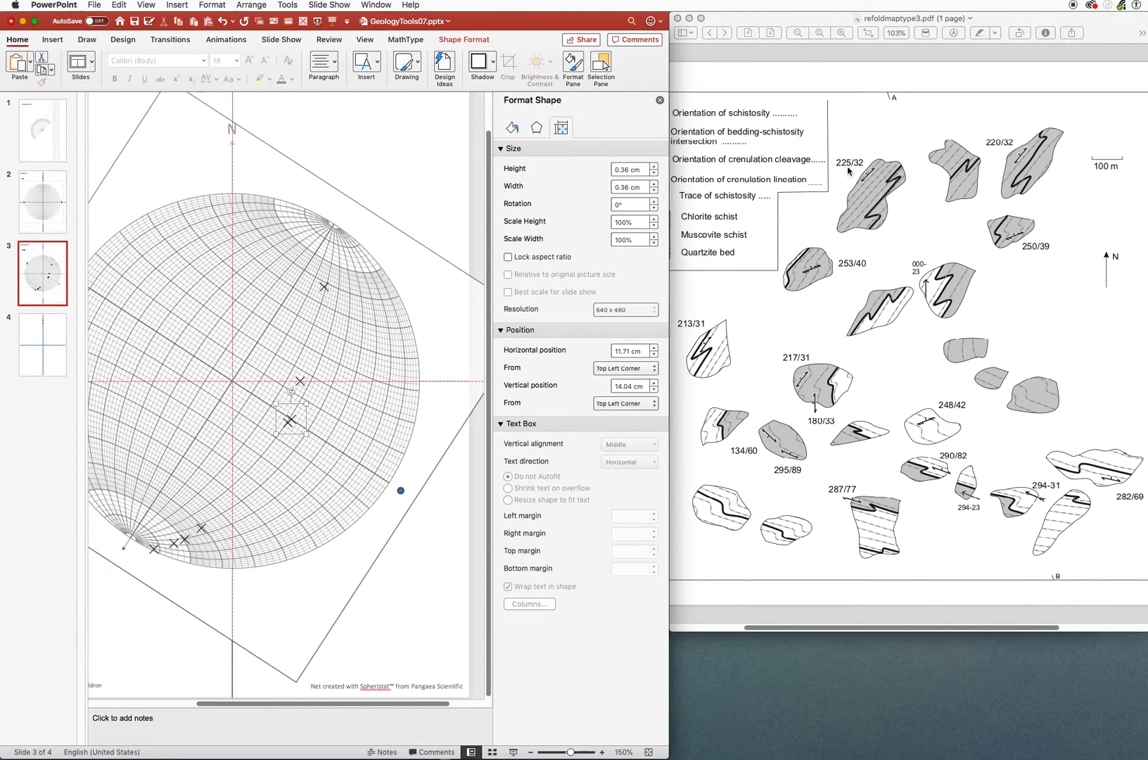
# Step the net's rotation up a few degrees and drag the next cross onto the net below centre.
pyautogui.click(435, 296)
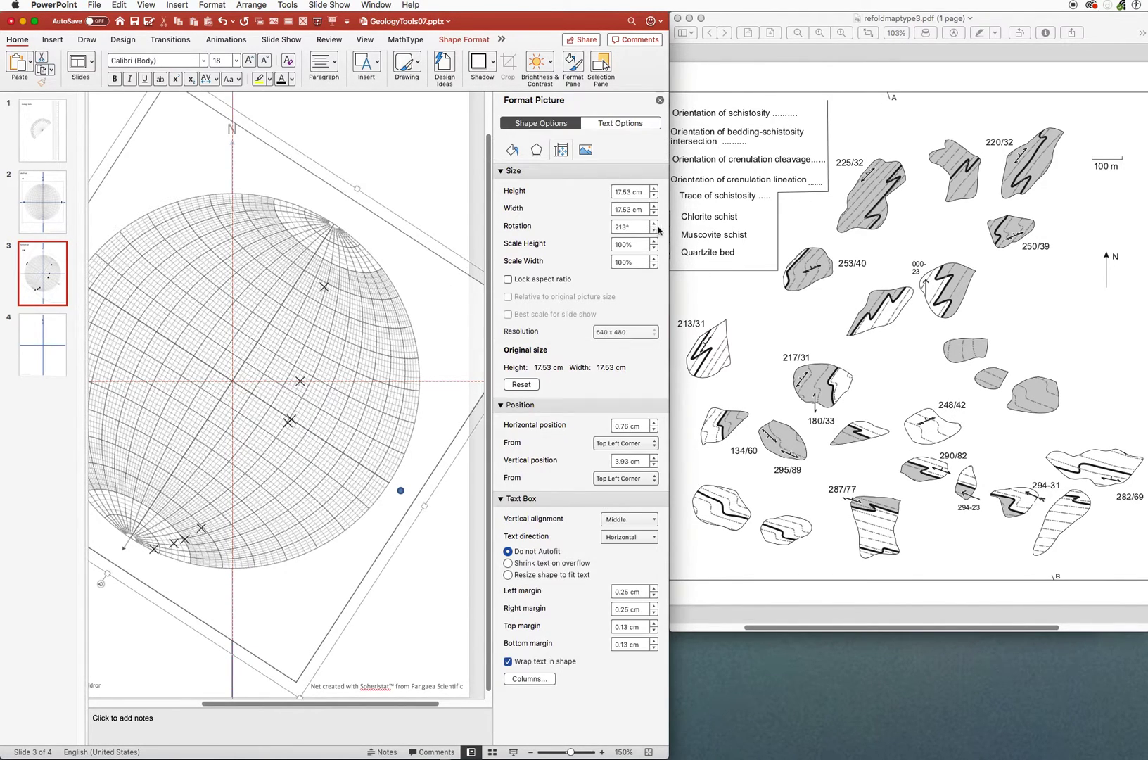
pyautogui.click(653, 223)
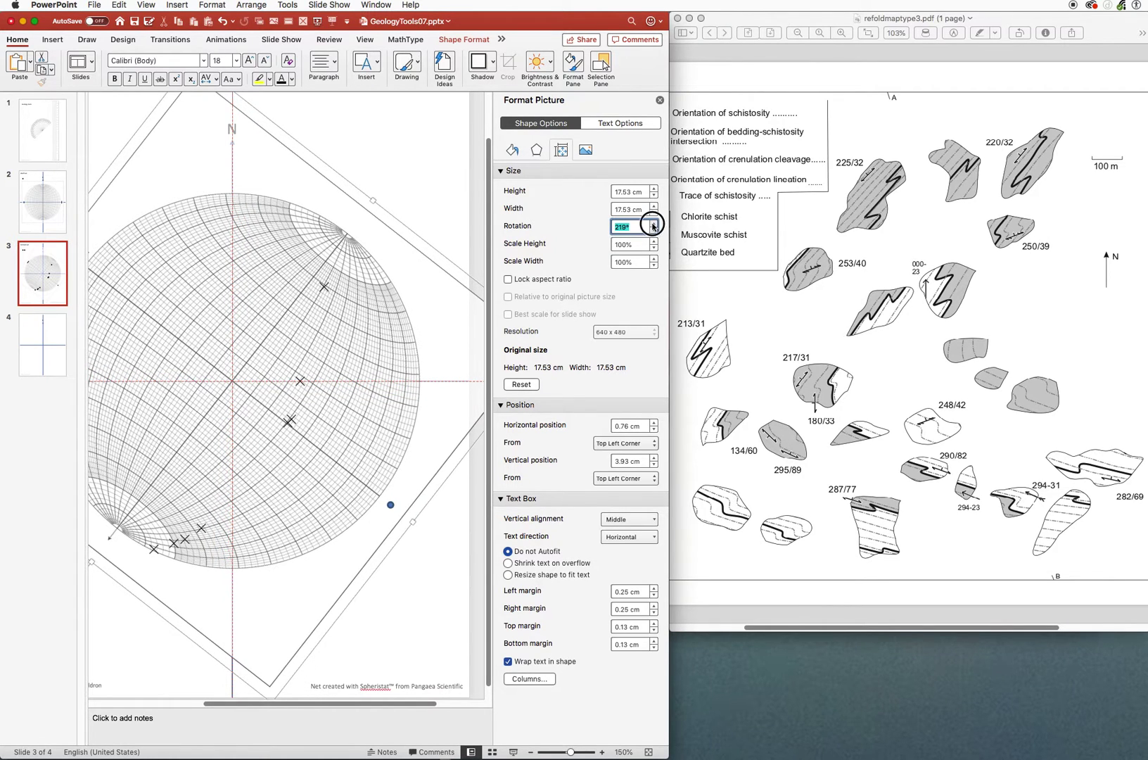
pyautogui.click(654, 223)
pyautogui.click(653, 223)
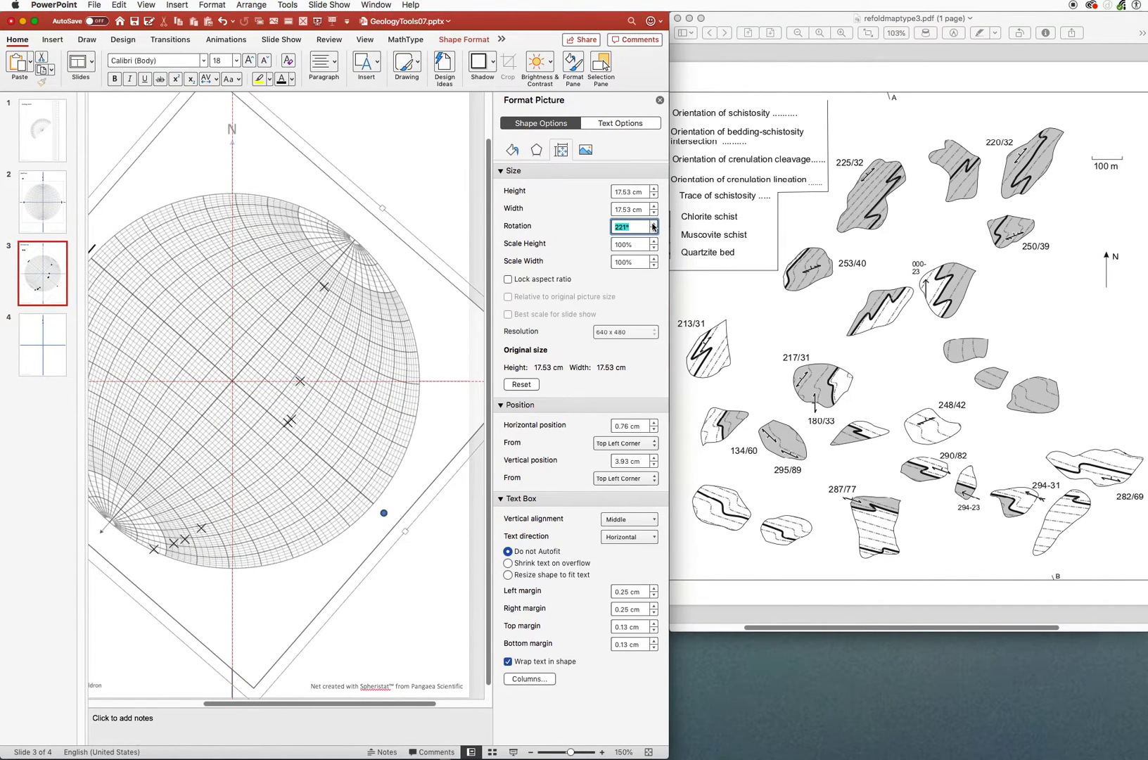
pyautogui.click(654, 223)
pyautogui.click(654, 223)
pyautogui.click(653, 223)
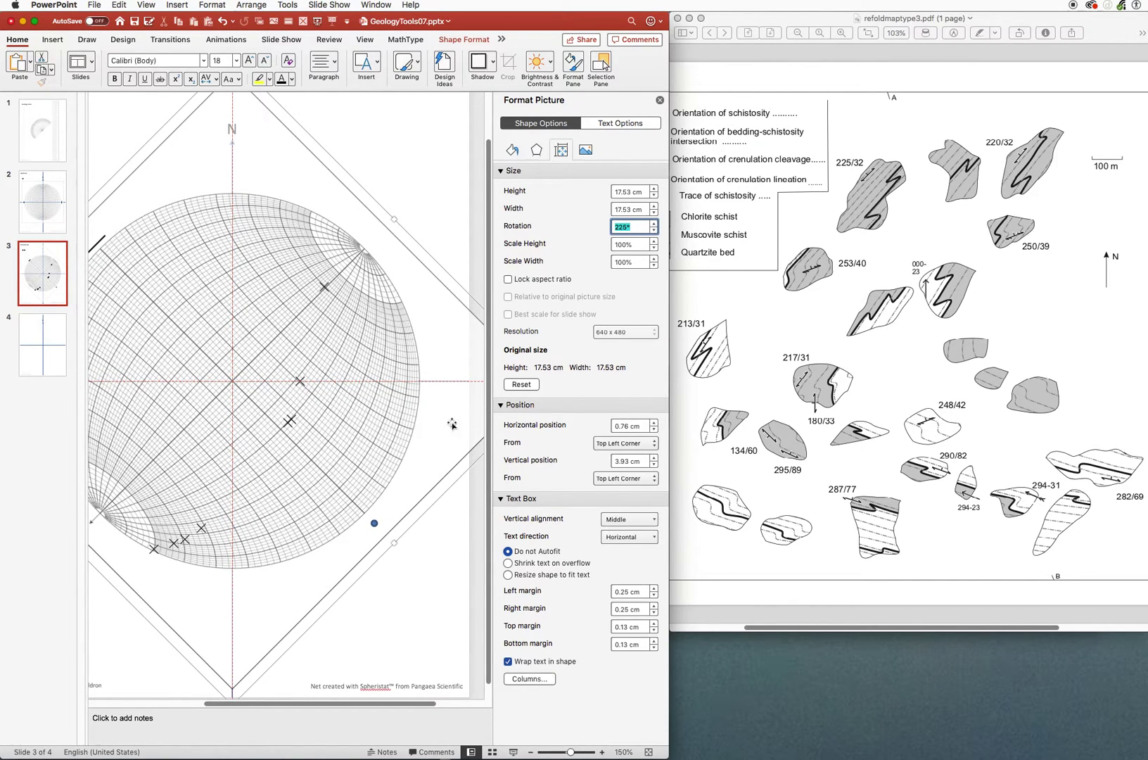
pyautogui.click(532, 752)
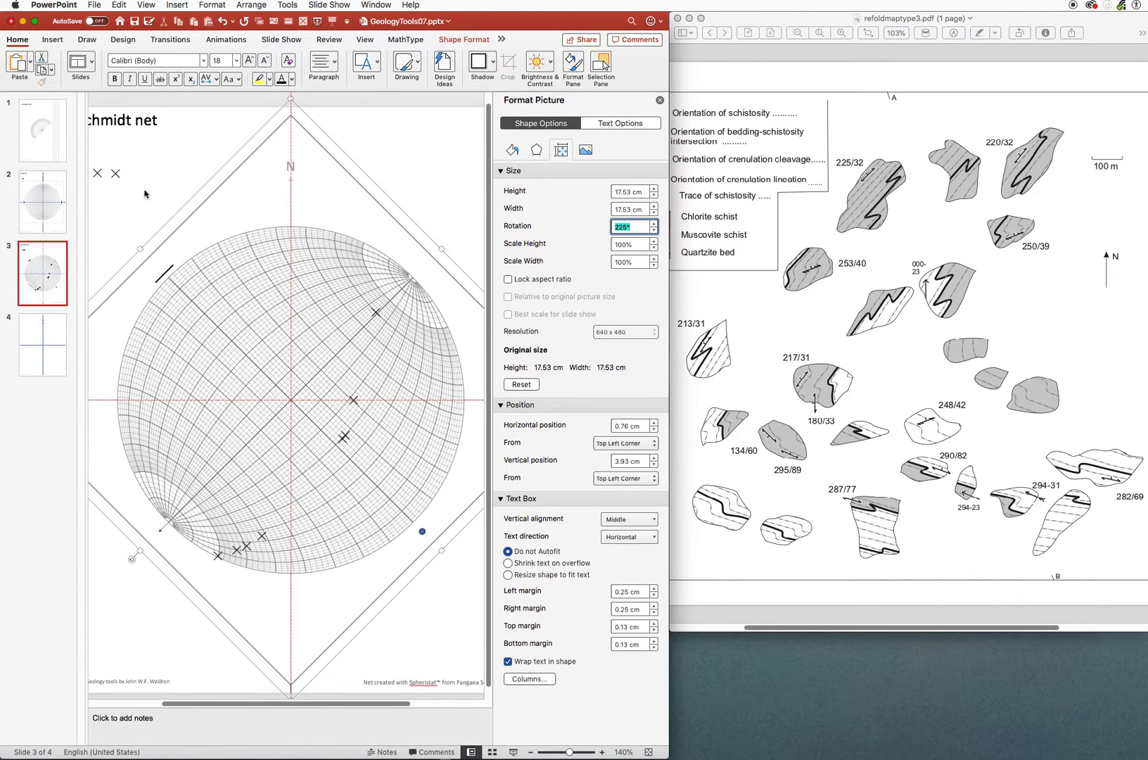
pyautogui.click(118, 176)
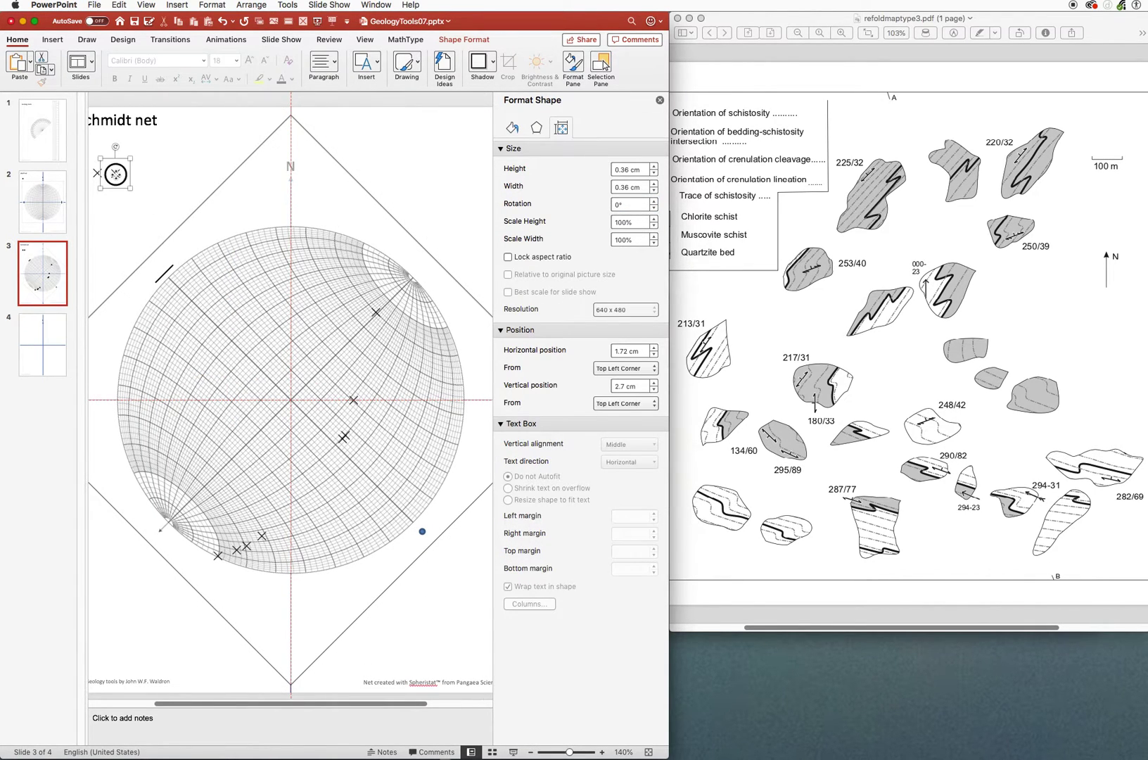
pyautogui.moveTo(116, 175)
pyautogui.mouseDown()
pyautogui.moveTo(285, 310)
pyautogui.moveTo(338, 486)
pyautogui.moveTo(352, 457)
pyautogui.moveTo(339, 448)
pyautogui.mouseUp()
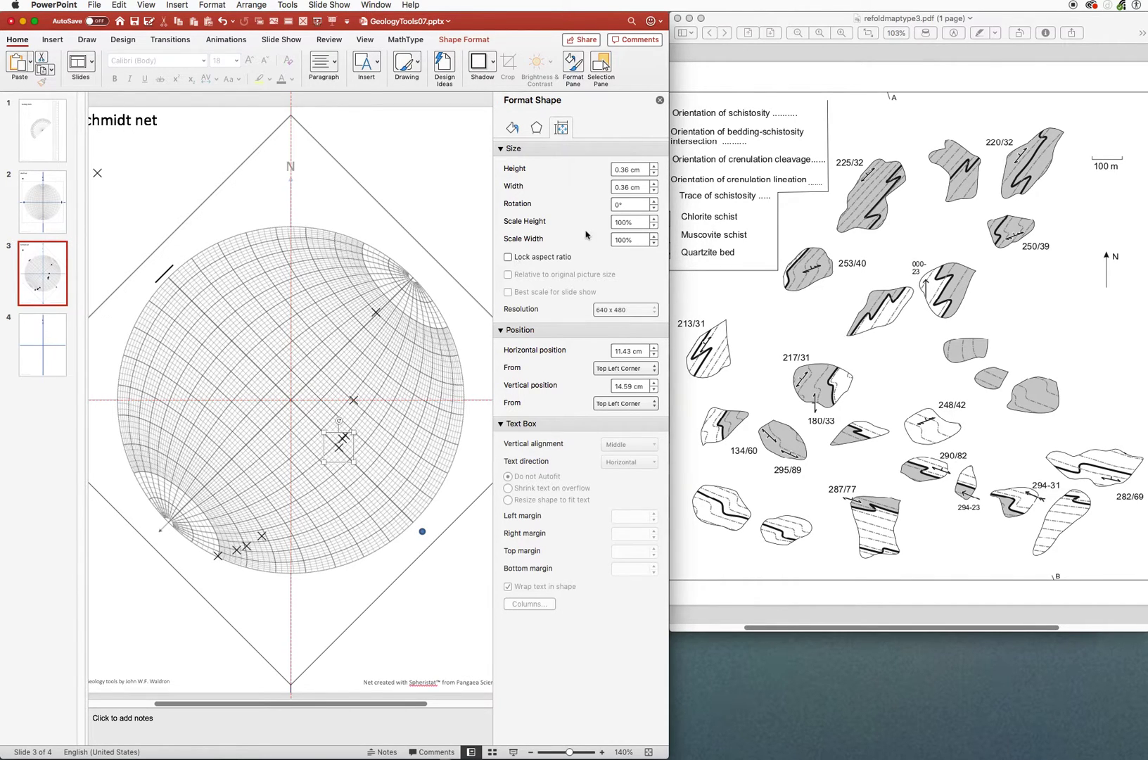
# Bring the net to 220° and move the stray cross into the central cluster at 11.59 × 14.41 cm.
pyautogui.click(414, 259)
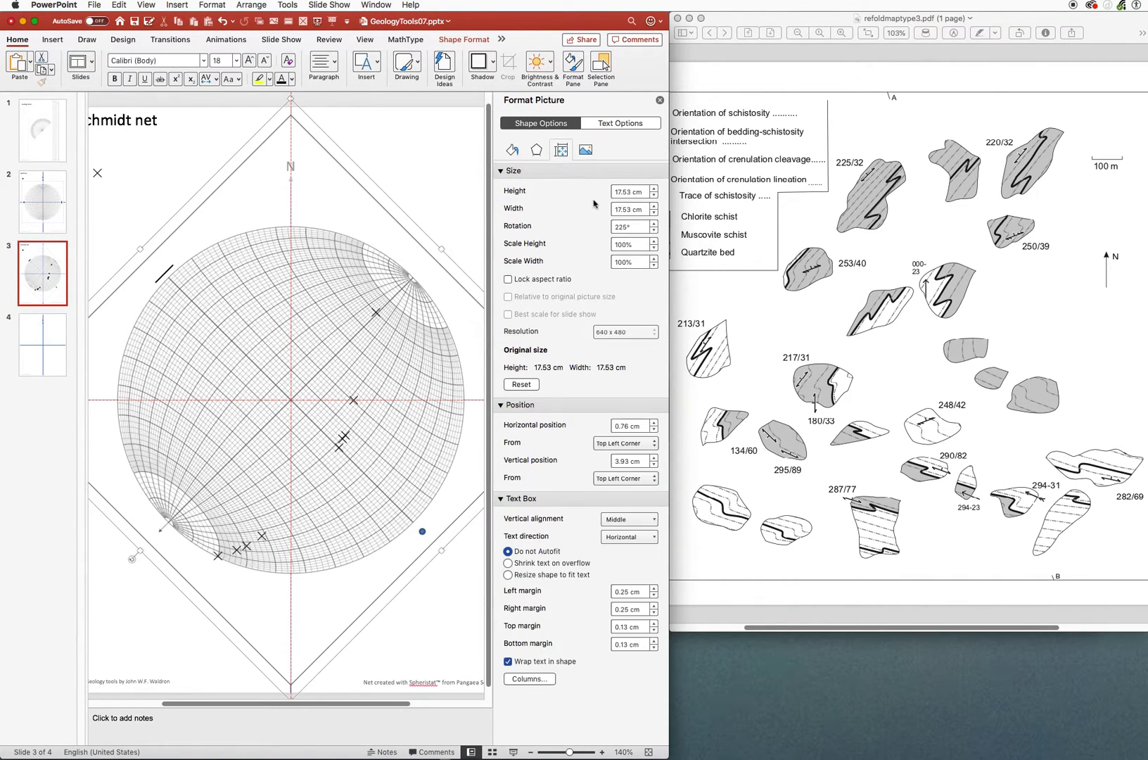
pyautogui.click(655, 230)
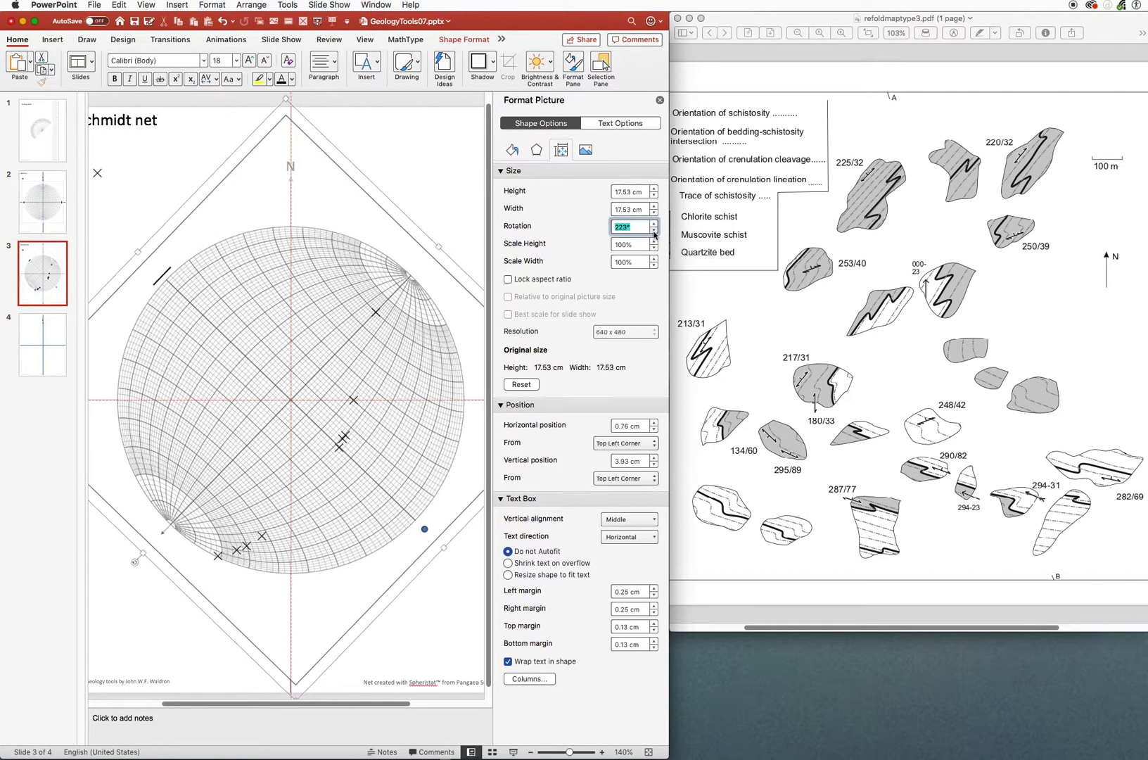
pyautogui.click(654, 230)
pyautogui.click(655, 230)
pyautogui.click(654, 230)
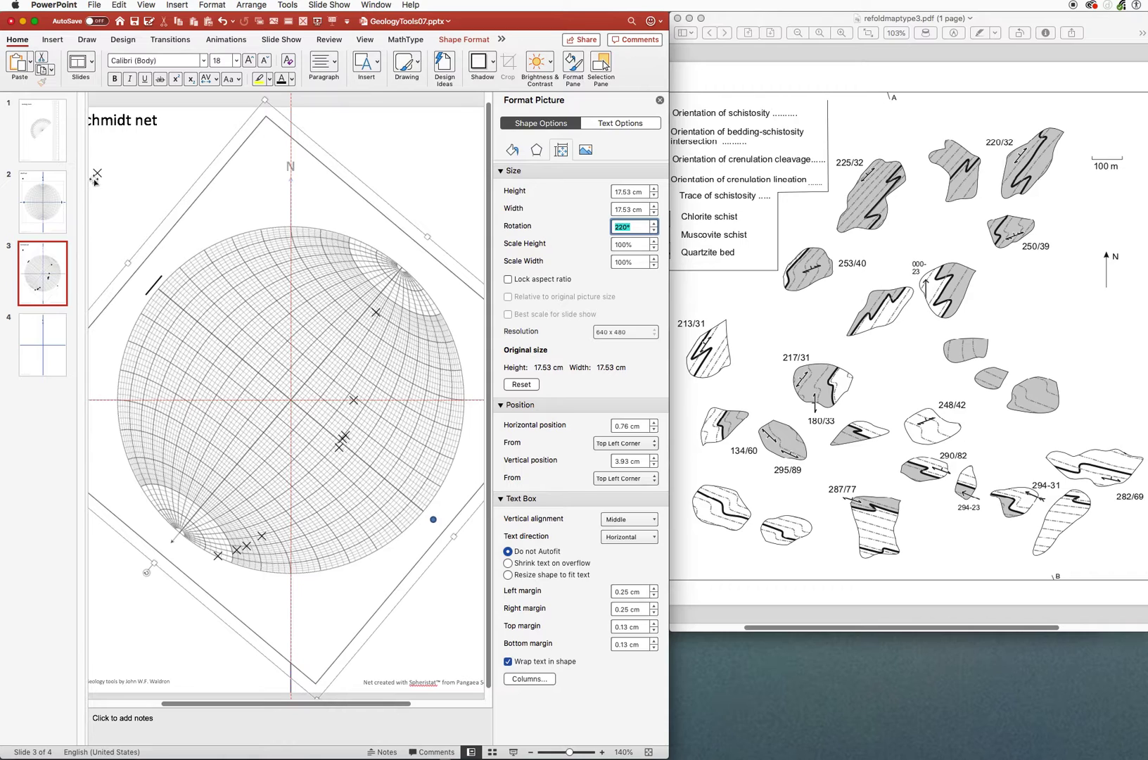
pyautogui.moveTo(94, 173); pyautogui.dragTo(342, 445)
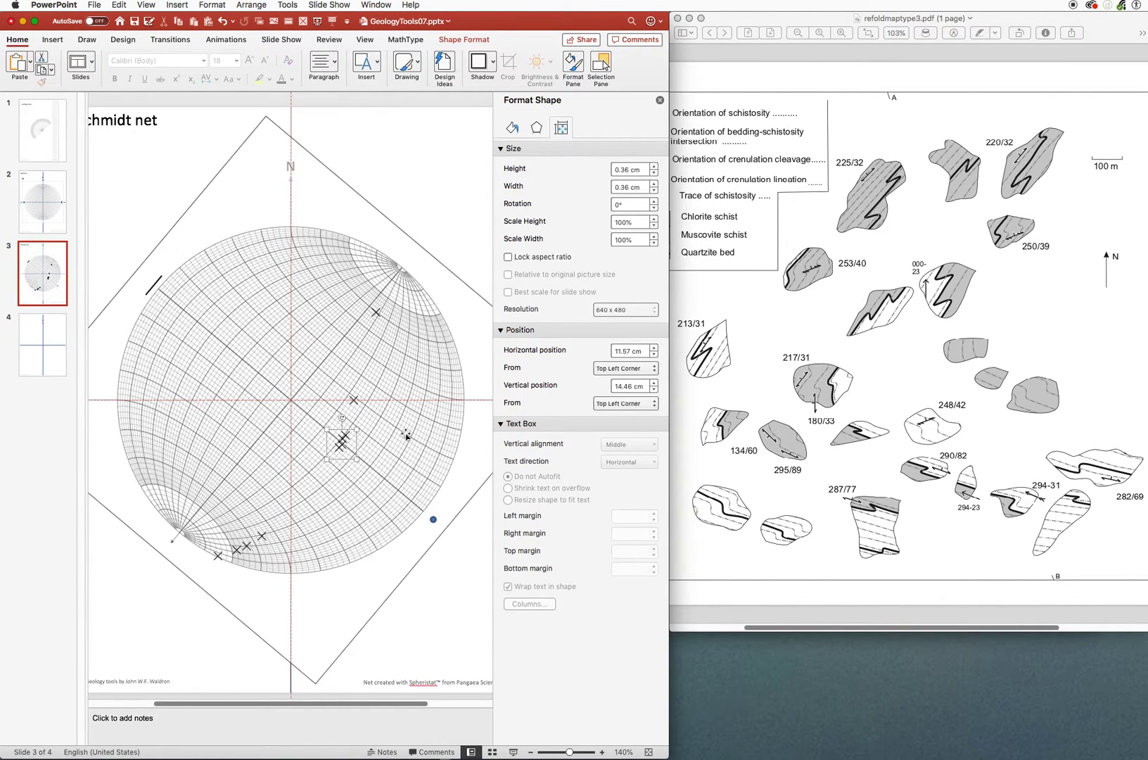
pyautogui.press('Up')
pyautogui.press('Right')
pyautogui.click(348, 629)
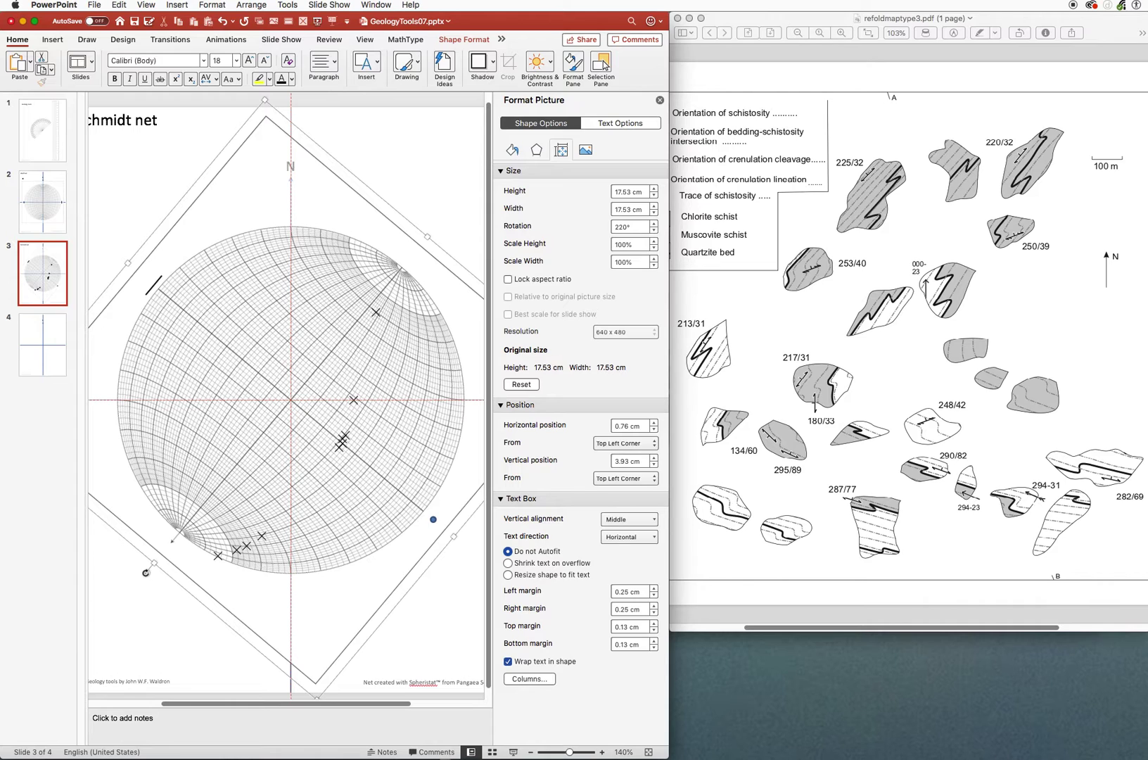
# Drag the net's rotation handle to 24° so a great circle passes through the clustered crosses.
pyautogui.moveTo(145, 572); pyautogui.dragTo(305, 318)
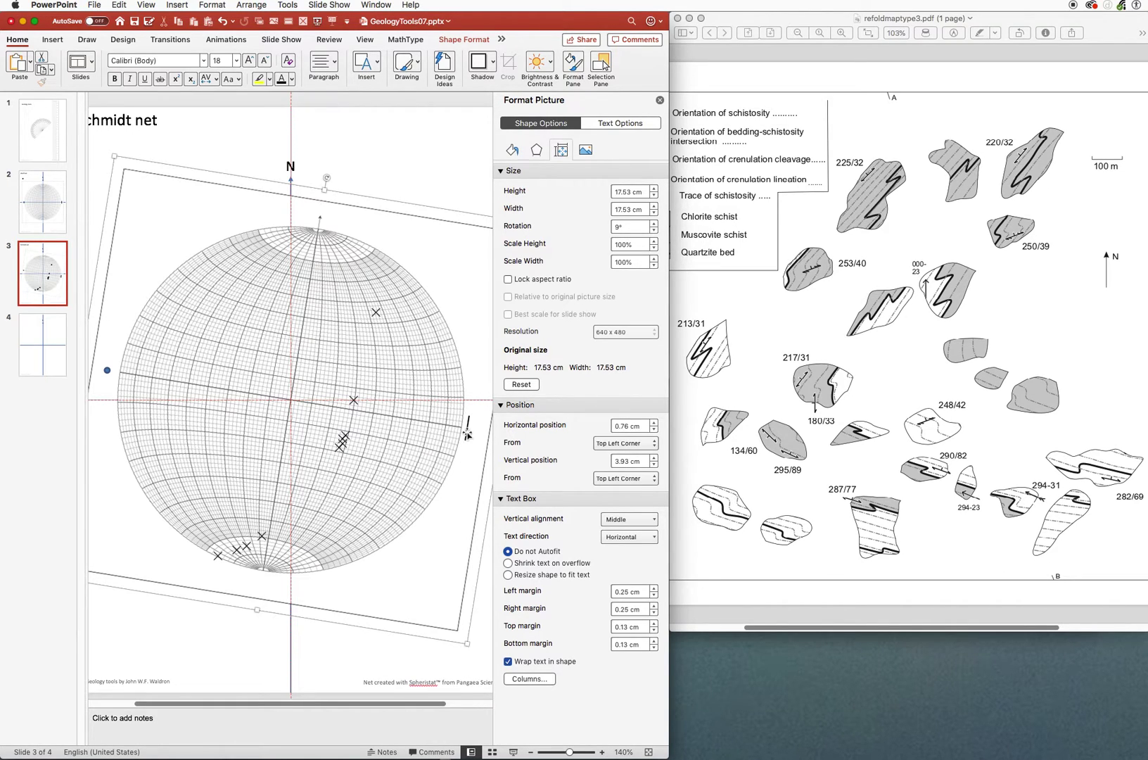
pyautogui.click(326, 177)
pyautogui.moveTo(325, 178); pyautogui.dragTo(373, 222)
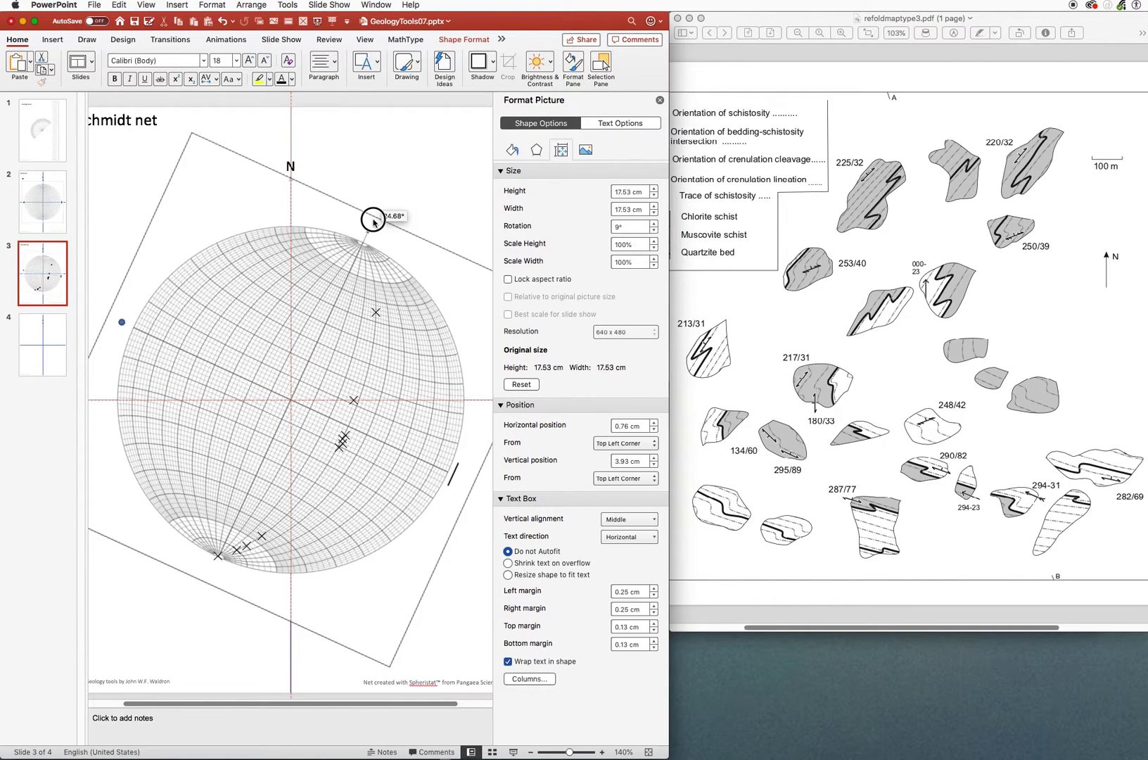
pyautogui.moveTo(373, 221); pyautogui.dragTo(370, 221)
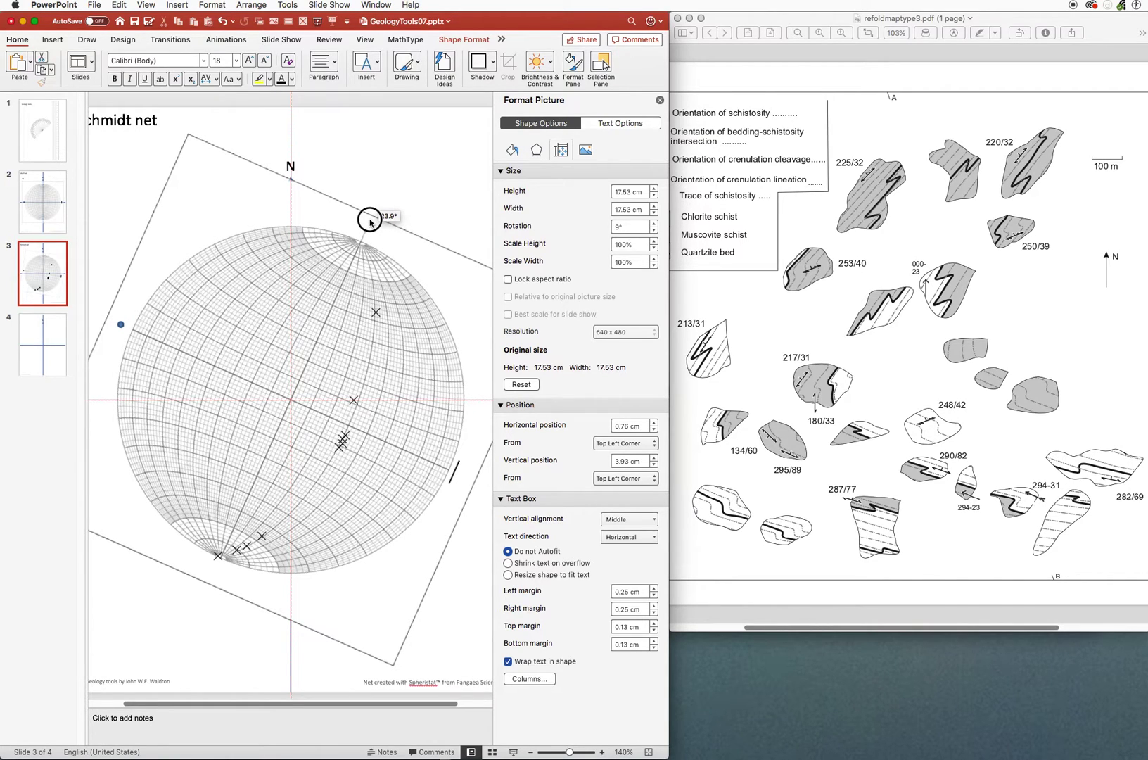
pyautogui.moveTo(370, 221); pyautogui.dragTo(372, 221)
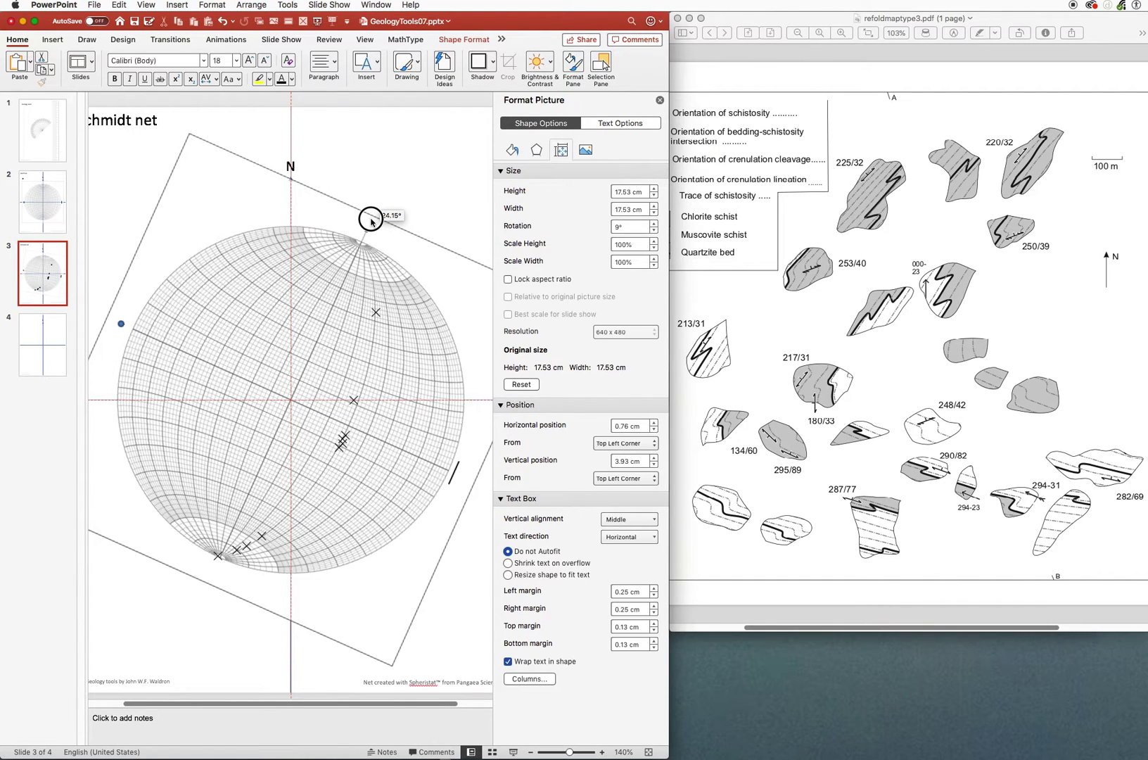
pyautogui.moveTo(371, 221); pyautogui.dragTo(371, 222)
pyautogui.moveTo(372, 222); pyautogui.dragTo(372, 221)
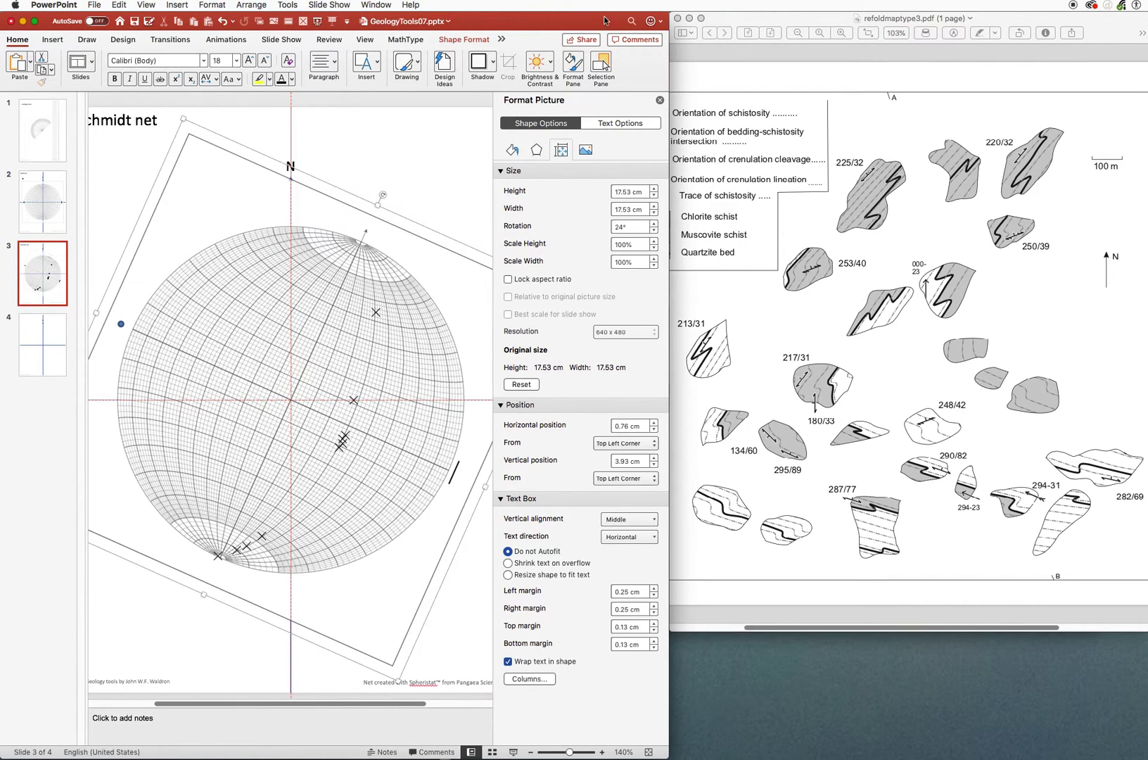
# Trace the aligned great circle with a blue Curve shape from the net's top to its lower-left.
pyautogui.click(379, 64)
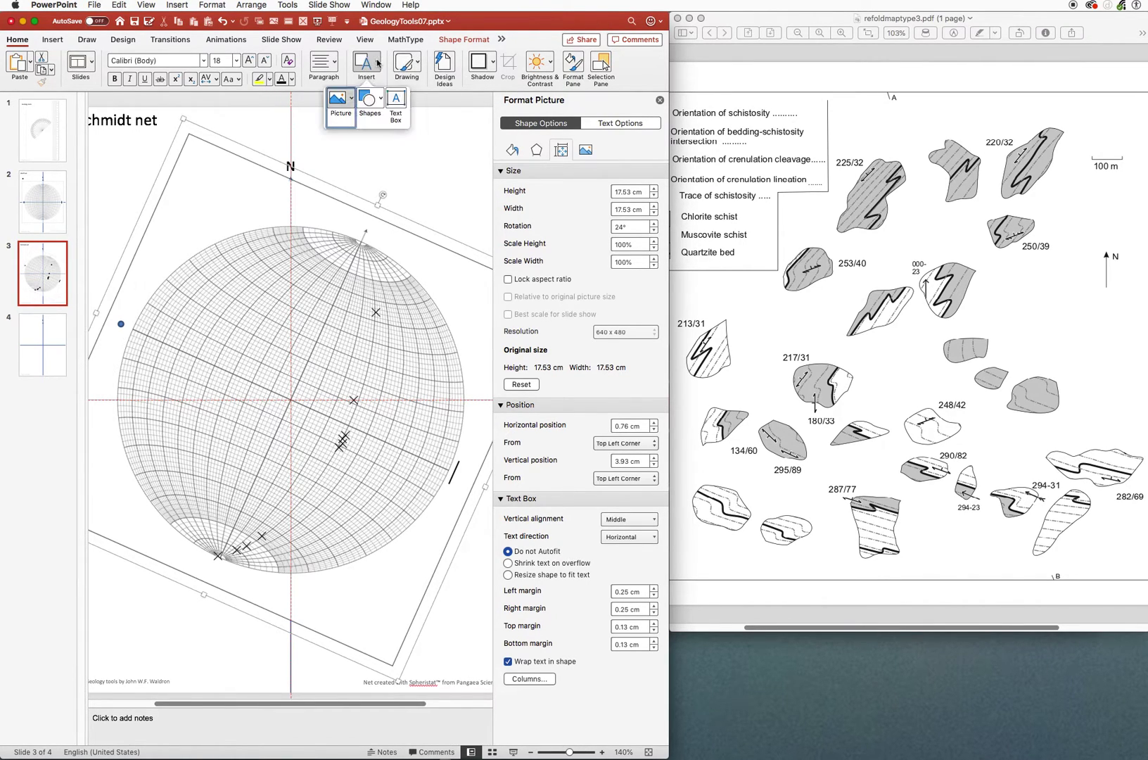
pyautogui.click(381, 99)
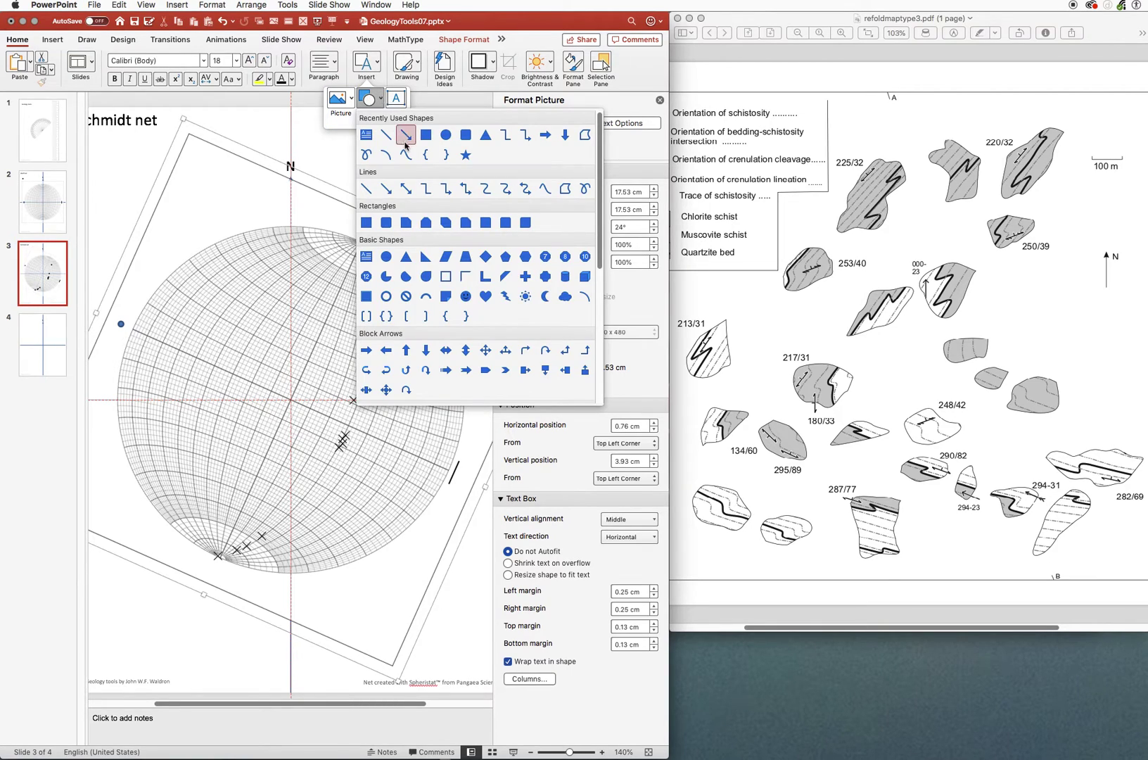
pyautogui.click(406, 154)
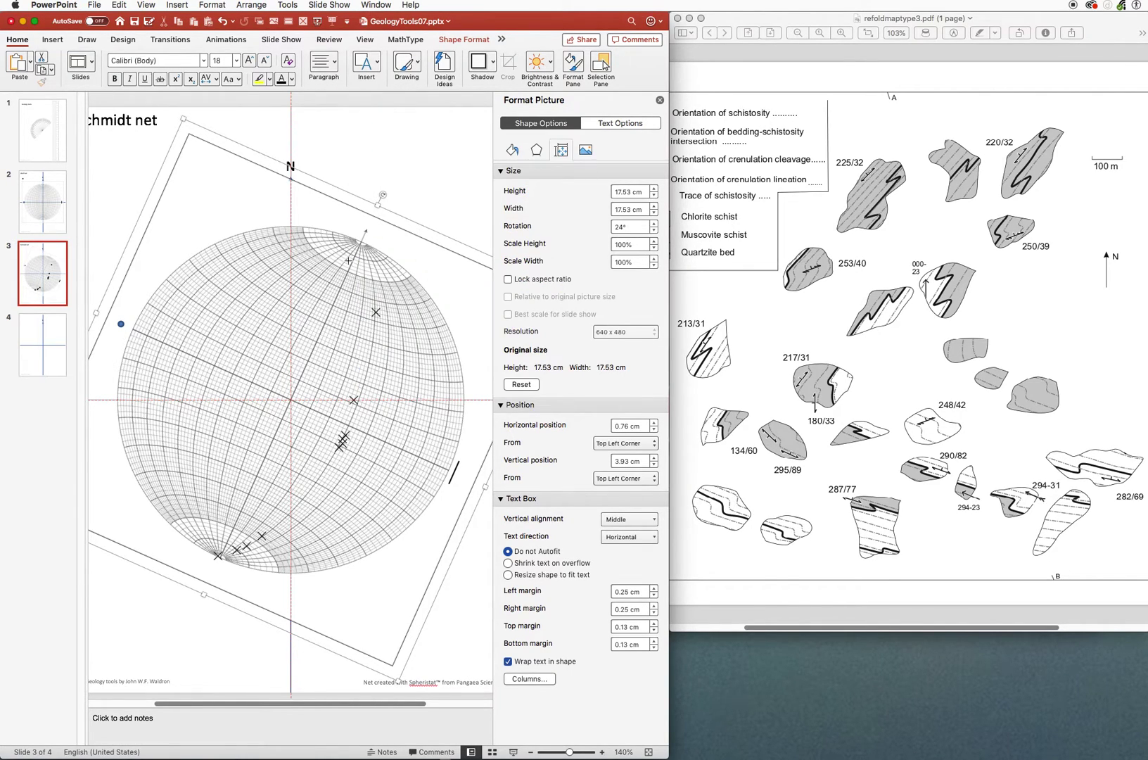
pyautogui.moveTo(363, 241)
pyautogui.mouseDown()
pyautogui.moveTo(375, 279)
pyautogui.moveTo(371, 361)
pyautogui.moveTo(315, 486)
pyautogui.moveTo(260, 537)
pyautogui.mouseUp()
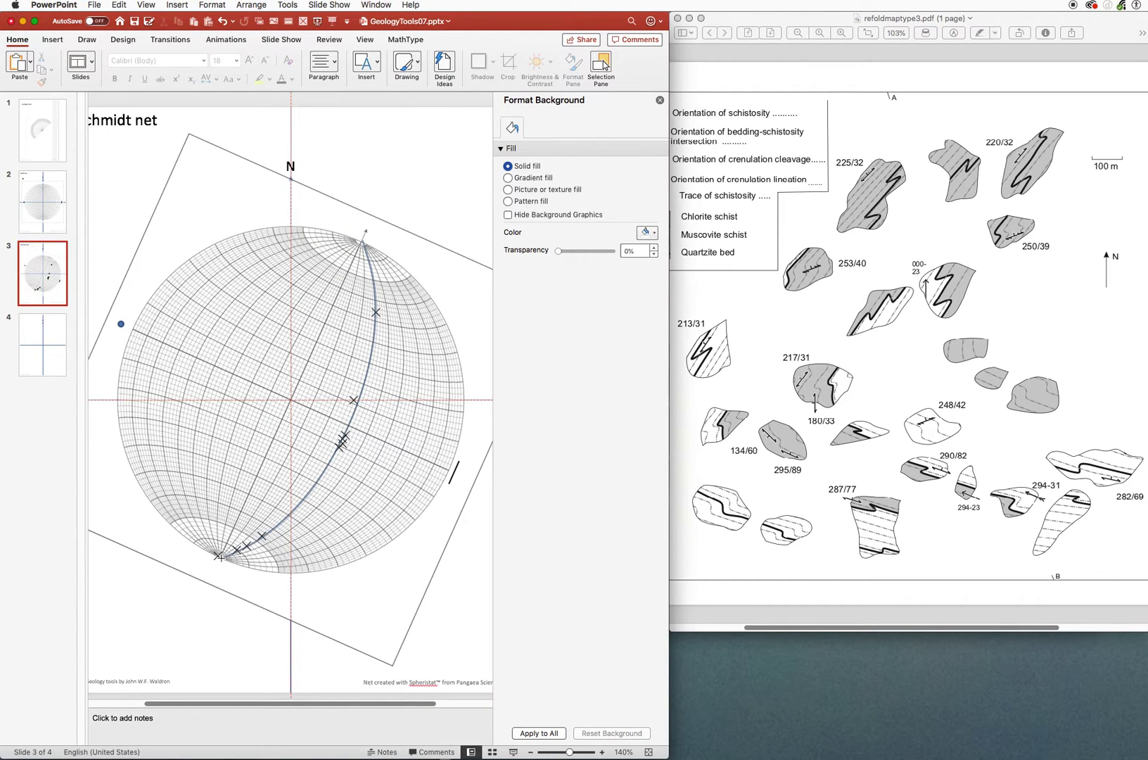
pyautogui.moveTo(219, 556); pyautogui.dragTo(220, 557)
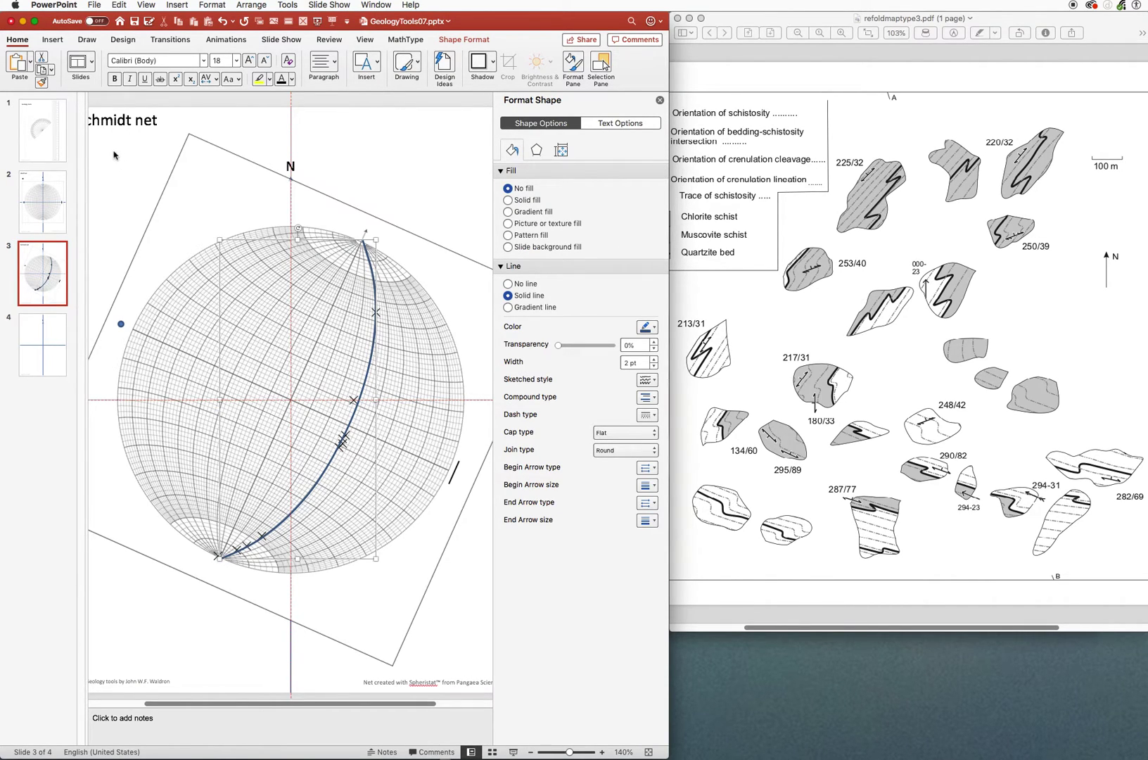
# Move a cross from near the net's centre to the upper-left quadrant as the fold-axis pole.
pyautogui.moveTo(417, 707)
pyautogui.mouseDown()
pyautogui.moveTo(379, 708)
pyautogui.moveTo(417, 707)
pyautogui.mouseUp()
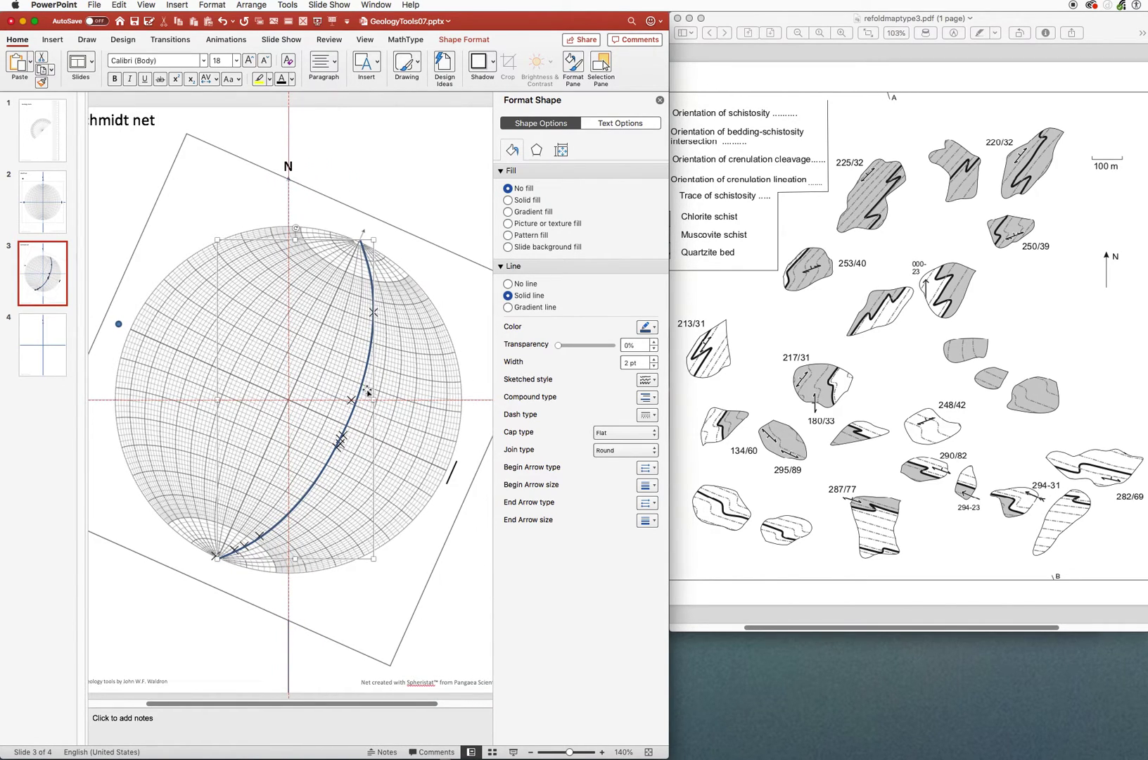
pyautogui.click(351, 400)
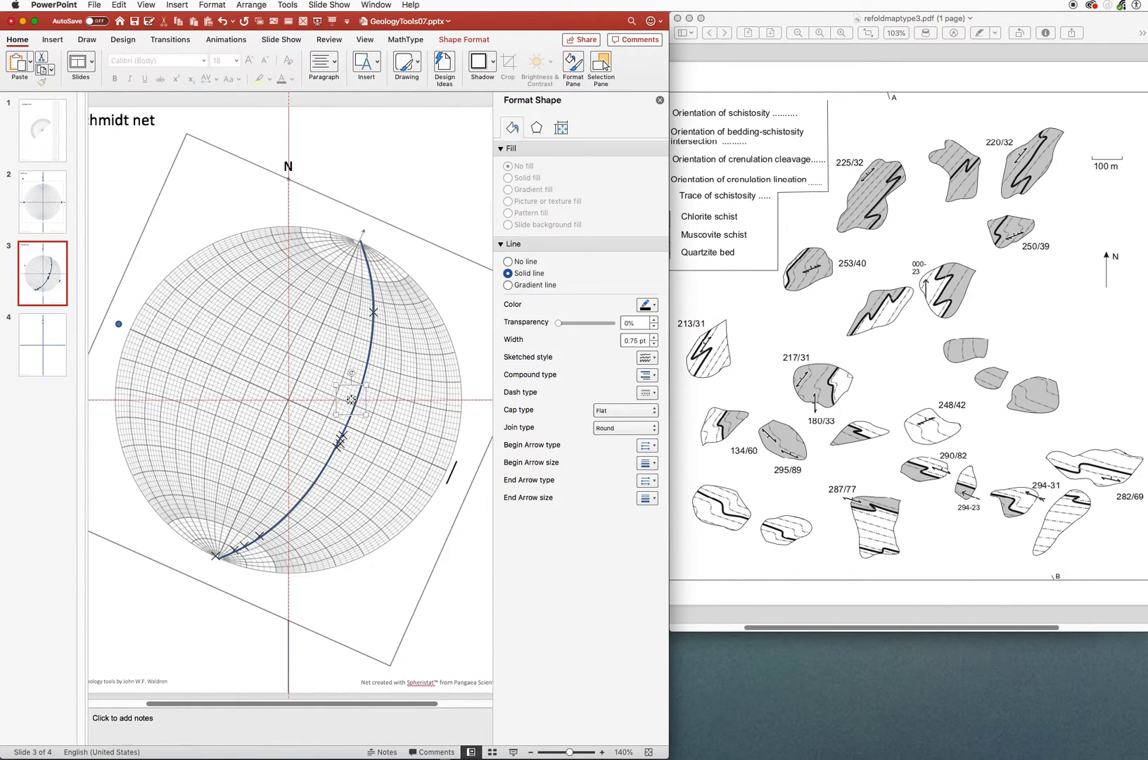
pyautogui.click(351, 399)
pyautogui.moveTo(351, 400)
pyautogui.mouseDown()
pyautogui.moveTo(214, 359)
pyautogui.moveTo(246, 374)
pyautogui.moveTo(195, 344)
pyautogui.moveTo(176, 356)
pyautogui.mouseUp()
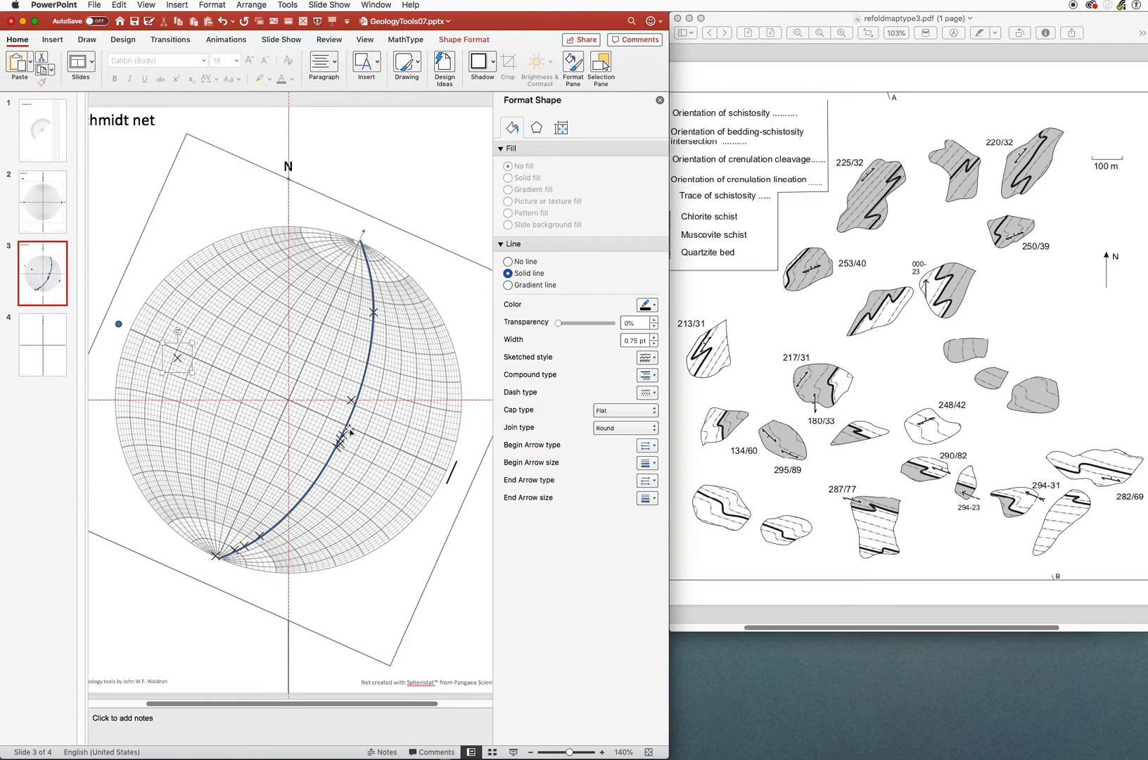
pyautogui.moveTo(179, 362); pyautogui.dragTo(178, 350)
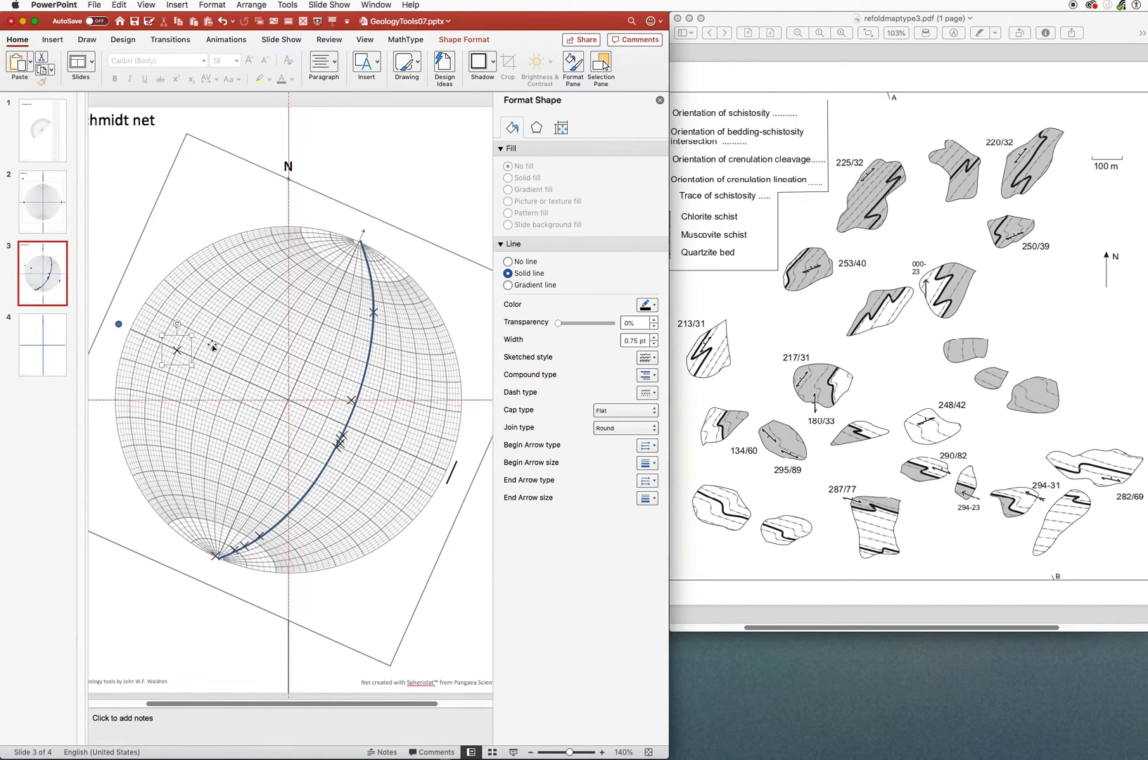
pyautogui.press('super+z')
pyautogui.press('super+z')
pyautogui.click(378, 232)
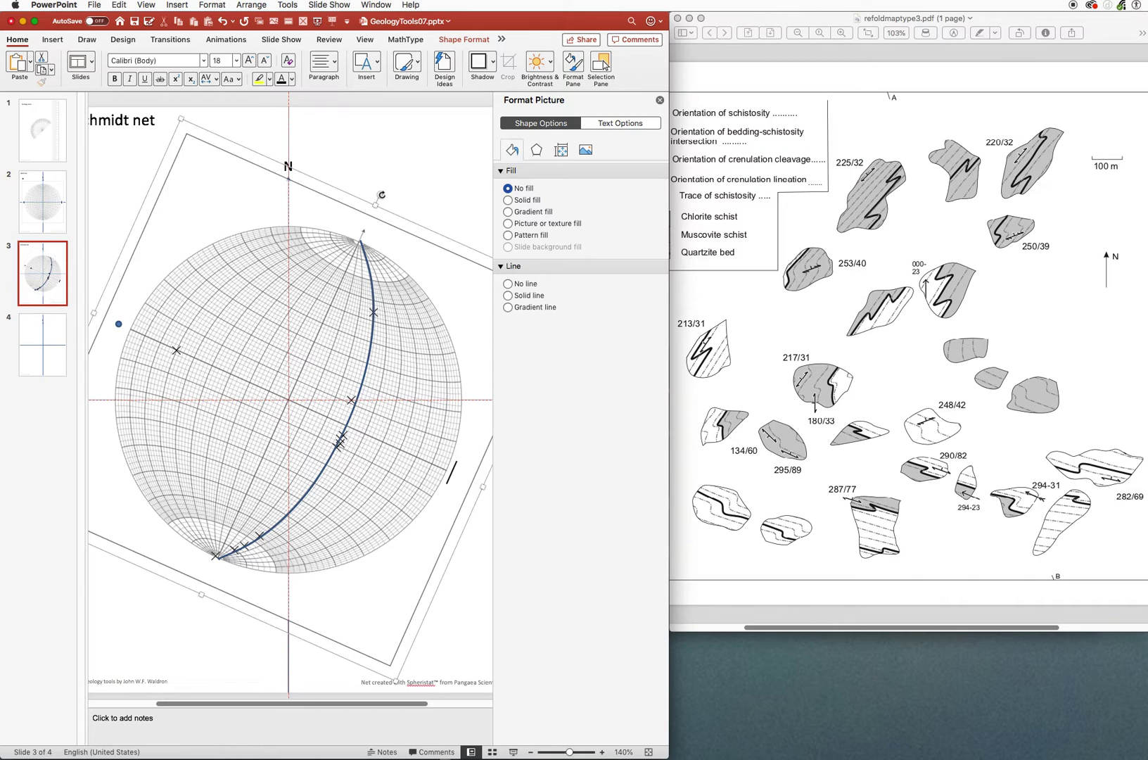
# Drag the net's rotation handle to 294° and view its size and rotation settings.
pyautogui.moveTo(382, 195); pyautogui.dragTo(76, 302)
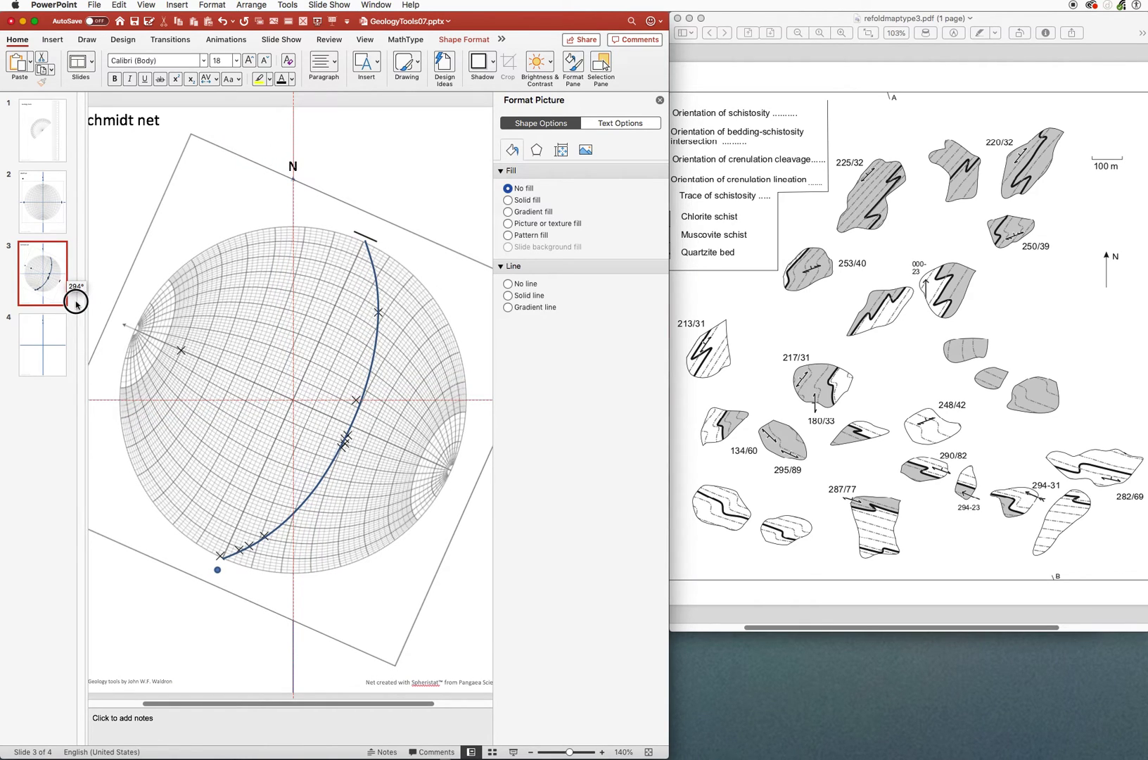
pyautogui.moveTo(76, 303); pyautogui.dragTo(76, 302)
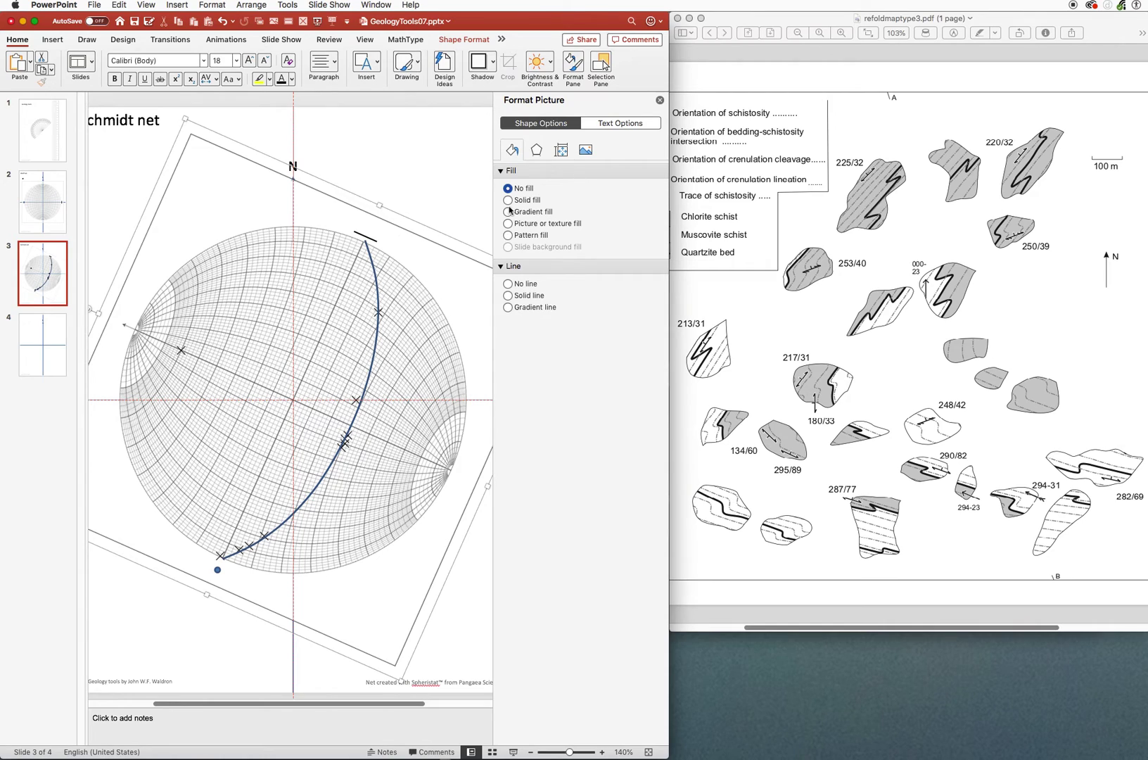
pyautogui.click(561, 150)
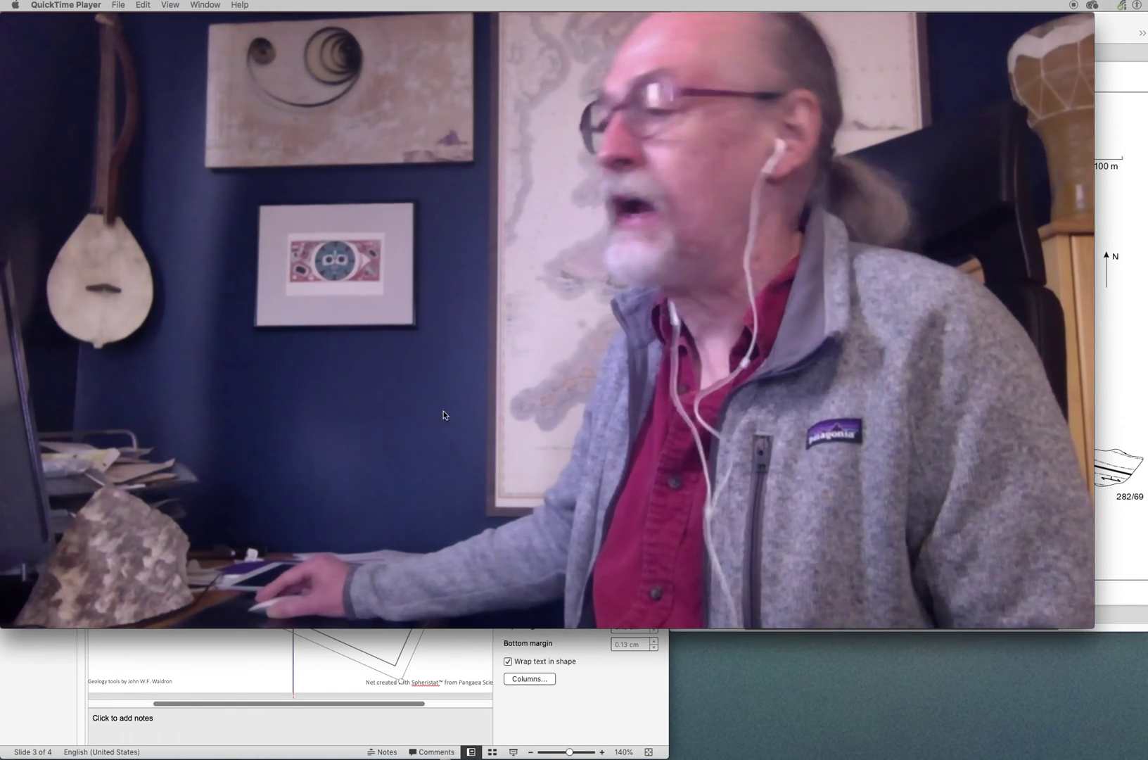
pyautogui.click(254, 738)
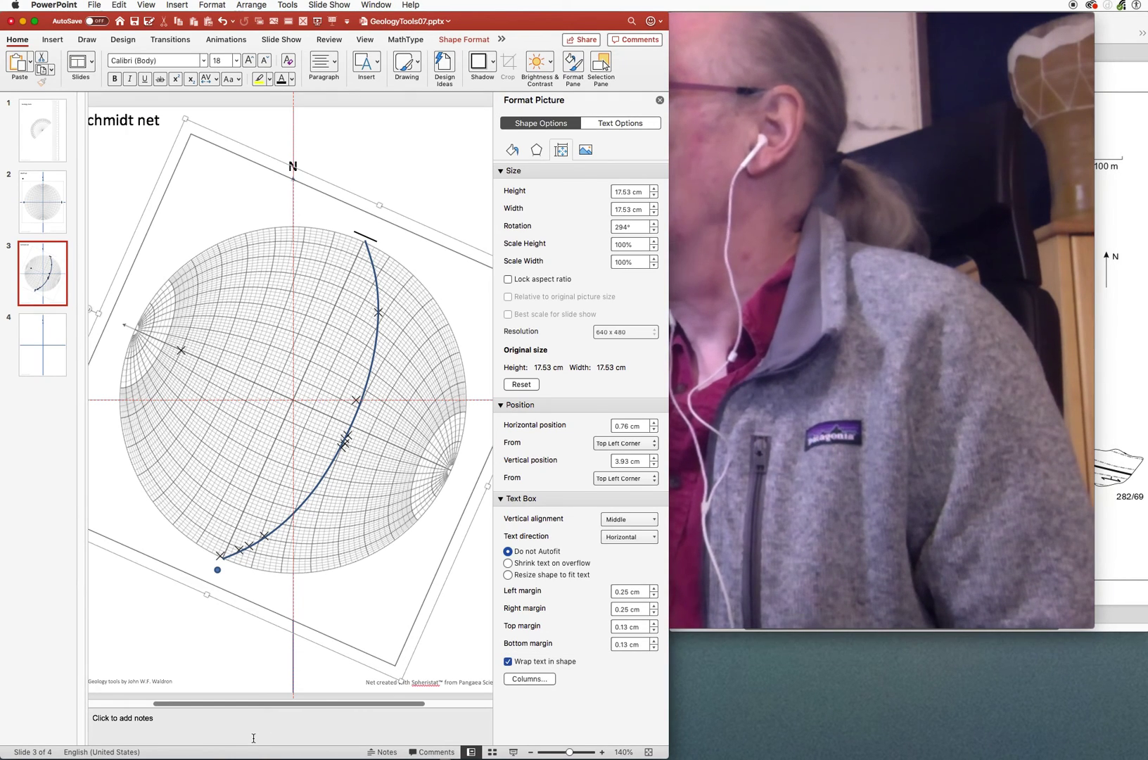